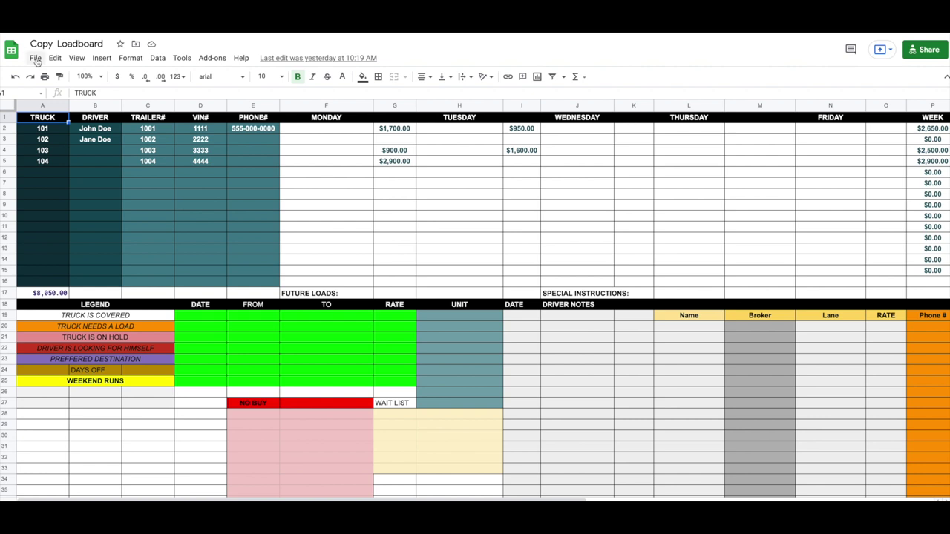
click(36, 59)
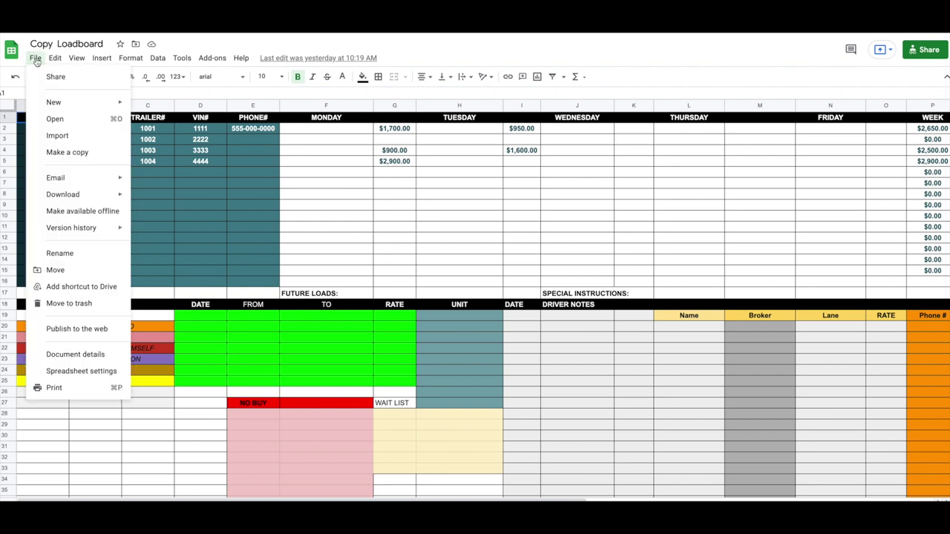
click(58, 154)
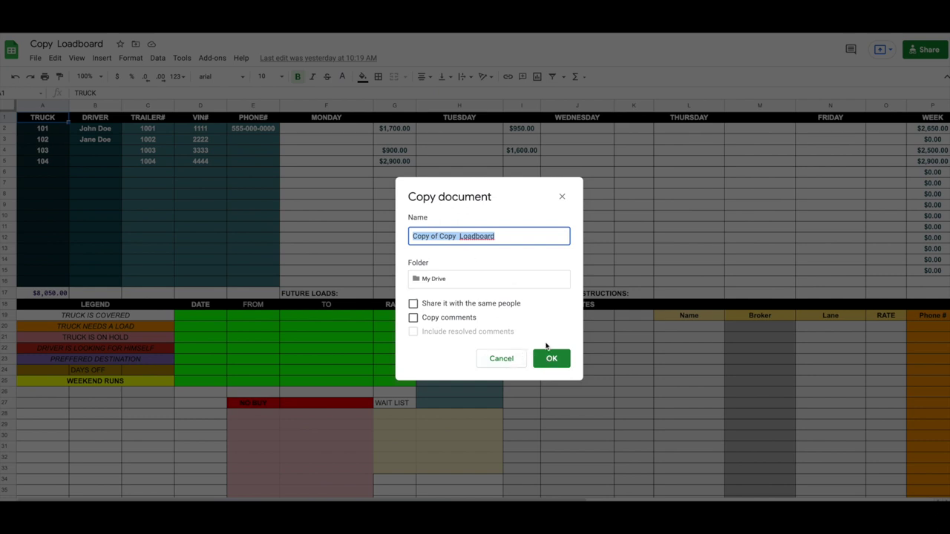
click(498, 360)
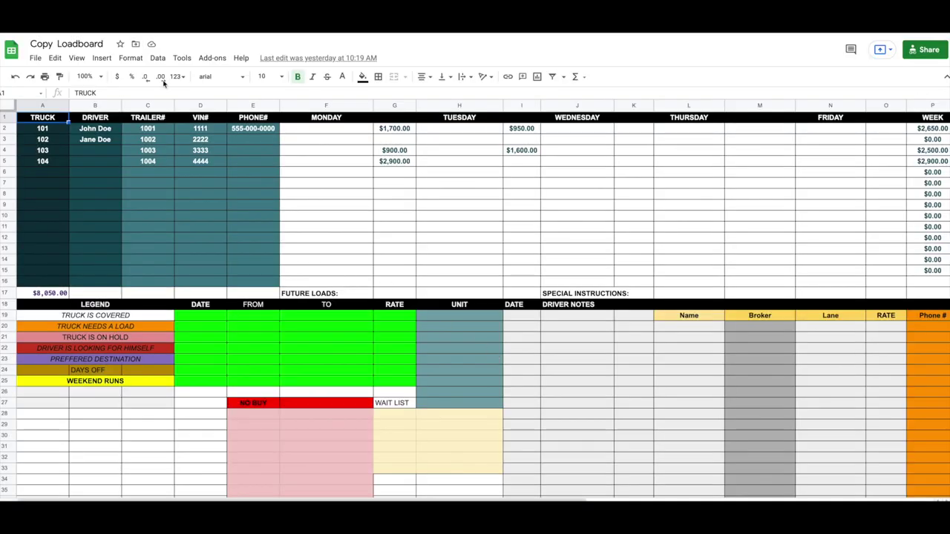
- Rename the spreadsheet as XYZ Loadboard
click(104, 44)
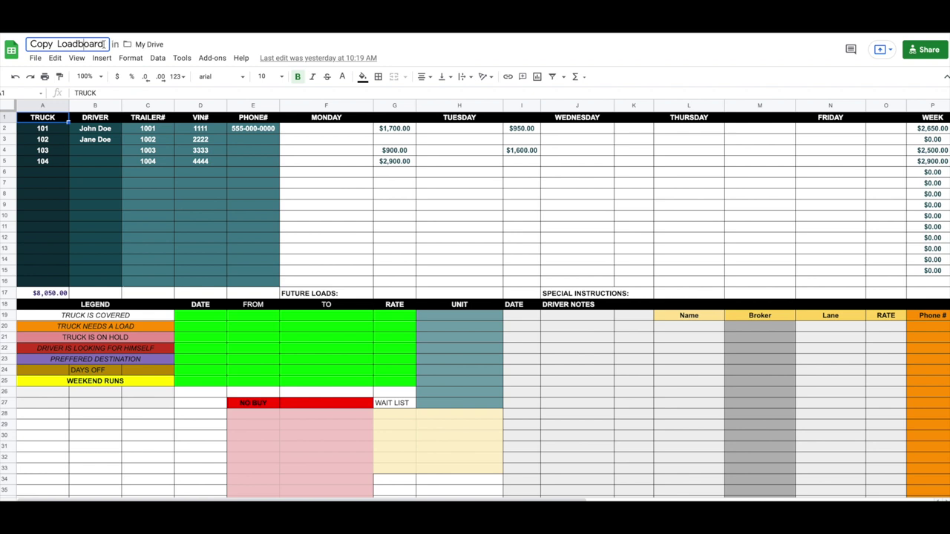
drag(56, 45, 18, 46)
text(XYZ)
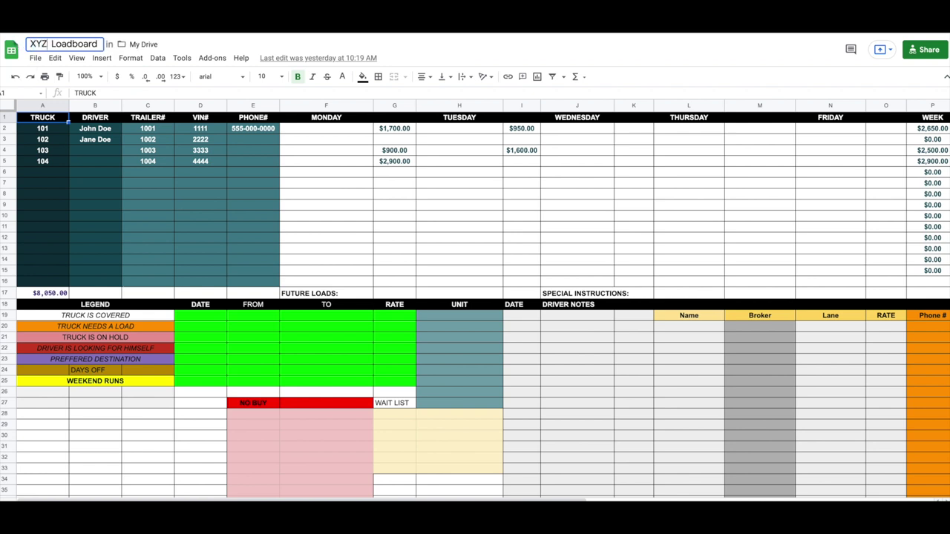
key(Return)
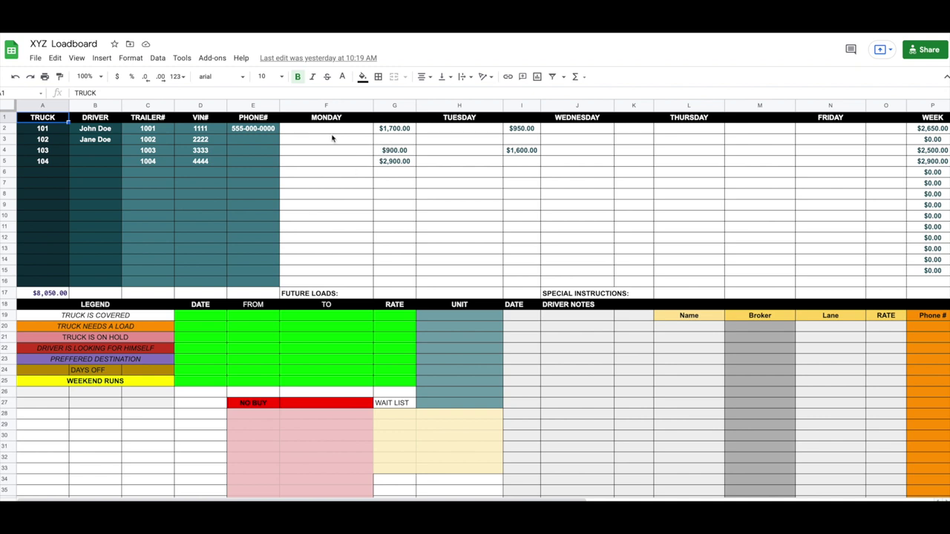
- Review the spreadsheet's sharing options for people, groups and link access, and close them without changes
click(922, 53)
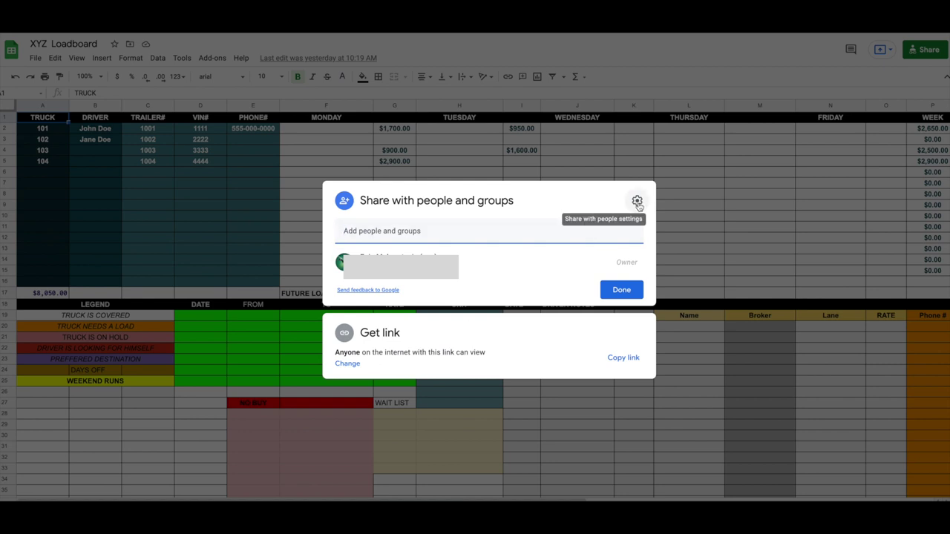
click(628, 291)
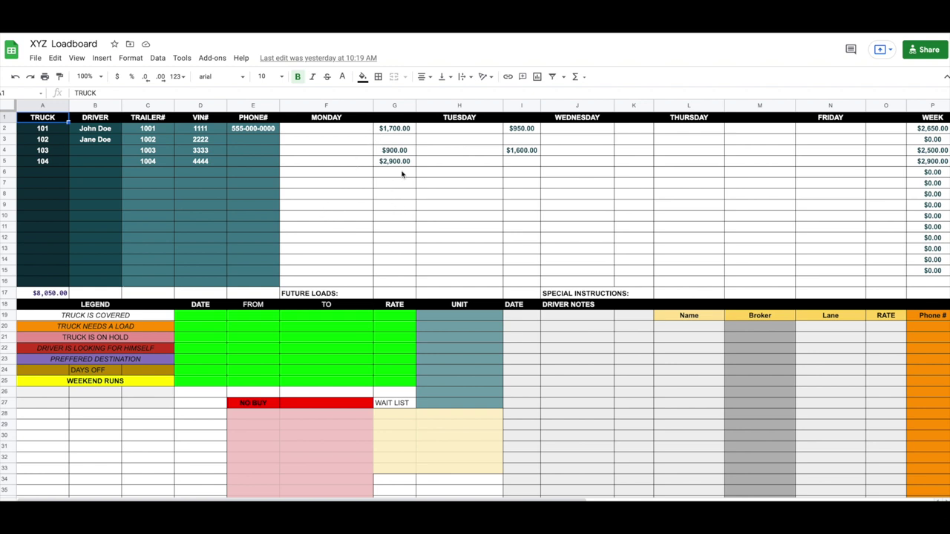
drag(400, 165, 435, 161)
click(432, 171)
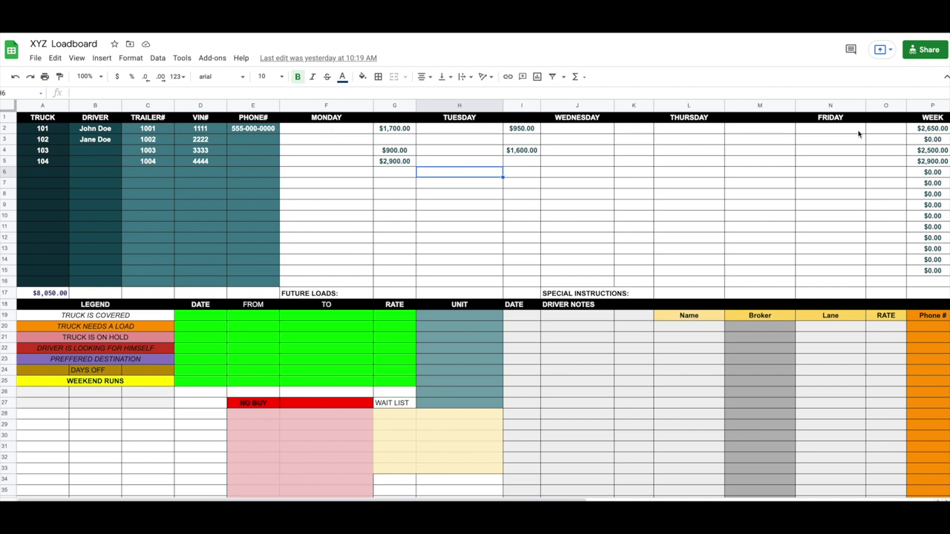
scroll(831, 166, right, 3)
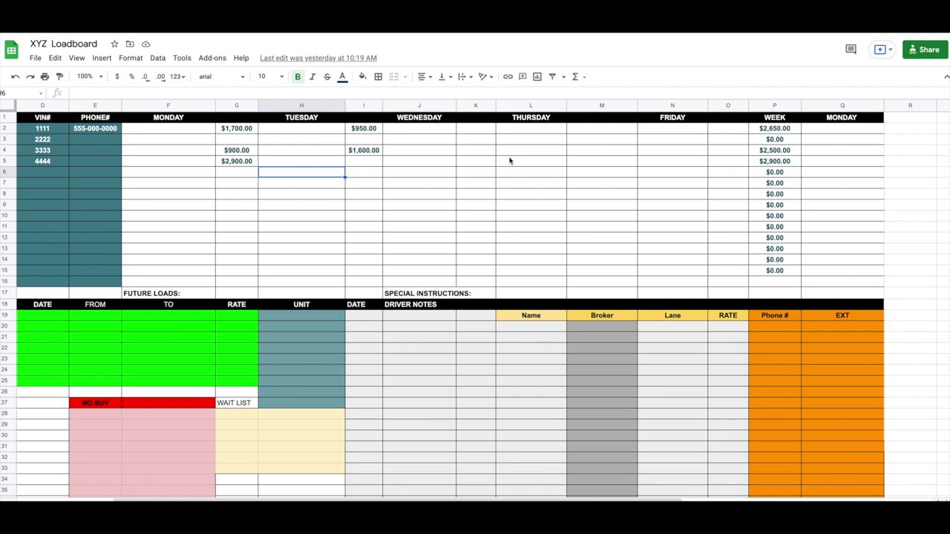
scroll(509, 159, left, 1)
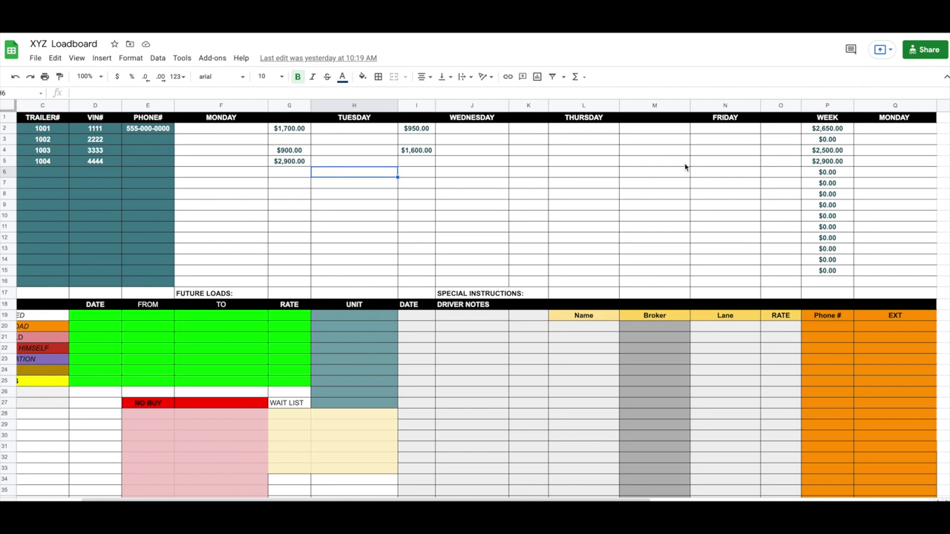
click(296, 131)
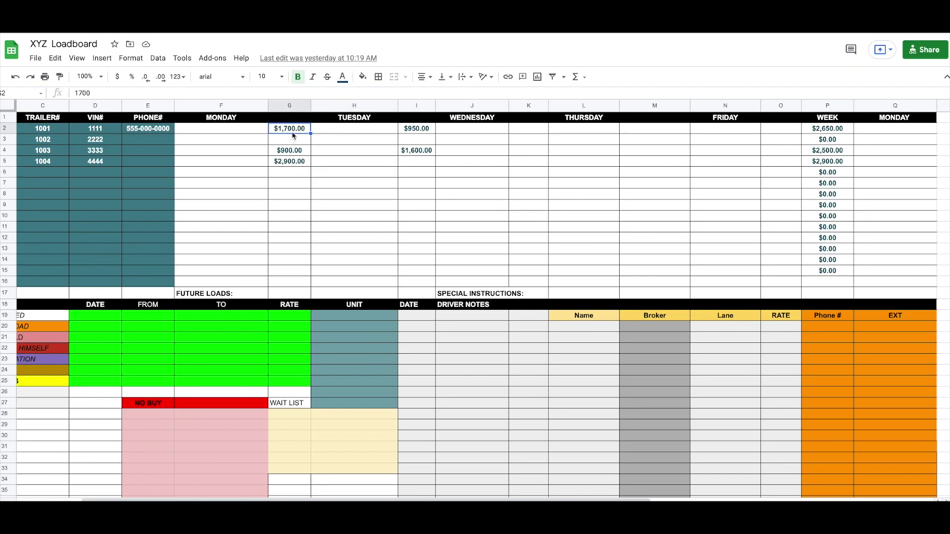
scroll(296, 152, left, 3)
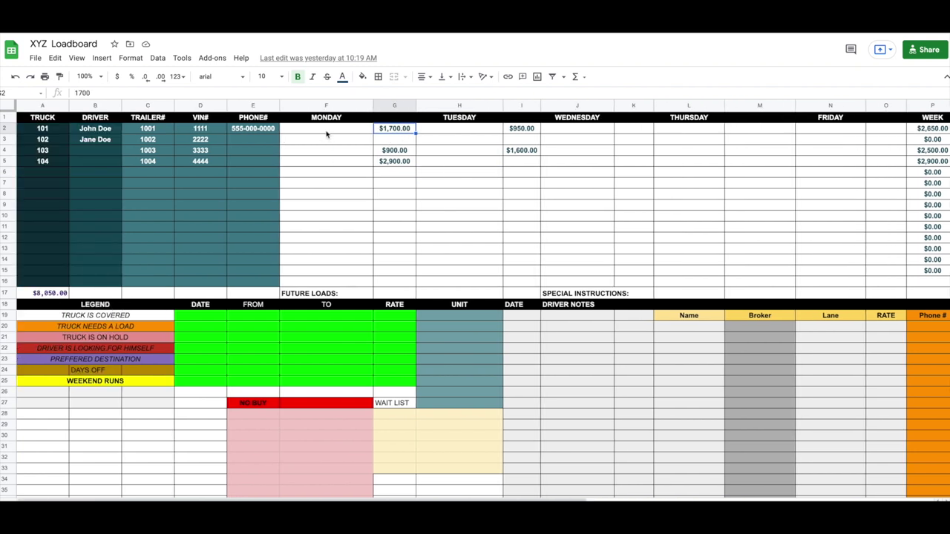
- Enter "Chicago, IL" in the Monday cell for truck 101 and fill it with the legend's orange for TRUCK NEEDS A LOAD
click(328, 134)
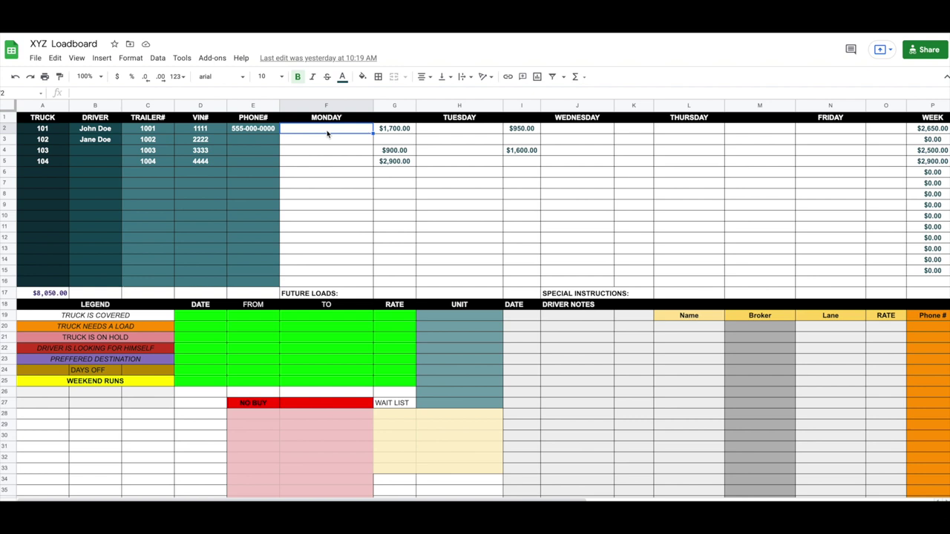
text(Chicago, IL)
click(330, 165)
click(123, 335)
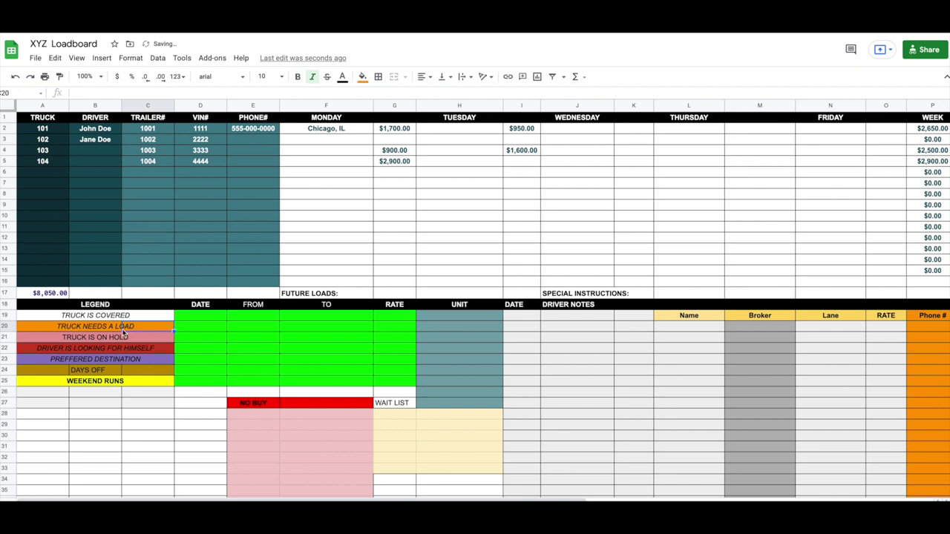
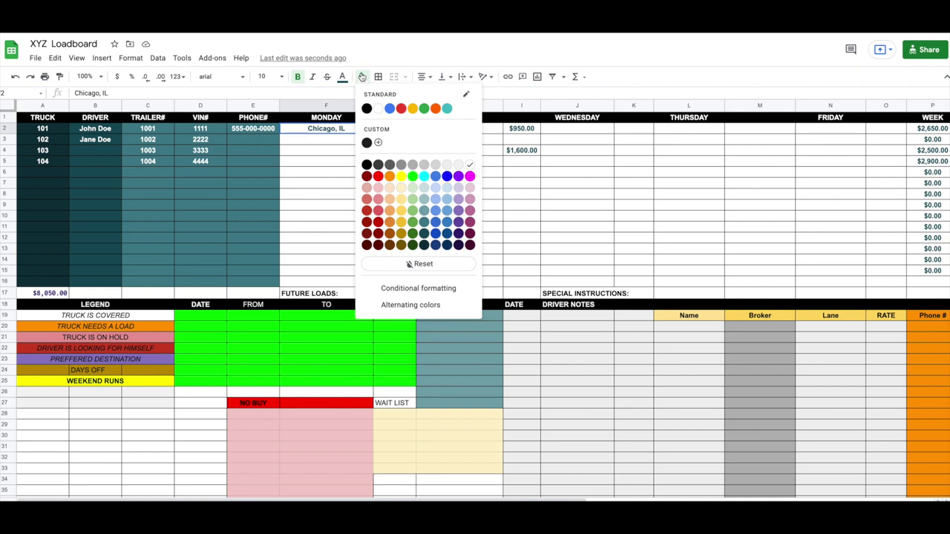
click(390, 176)
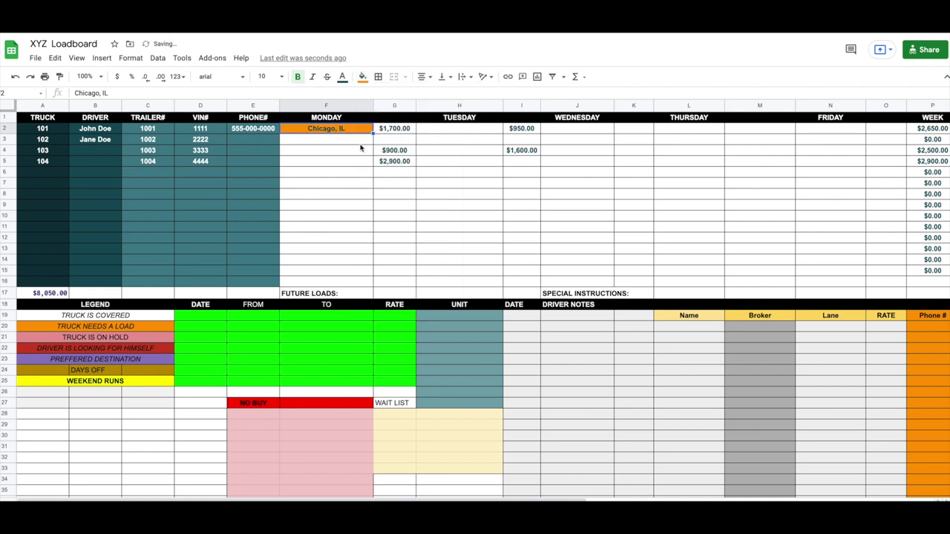
click(346, 135)
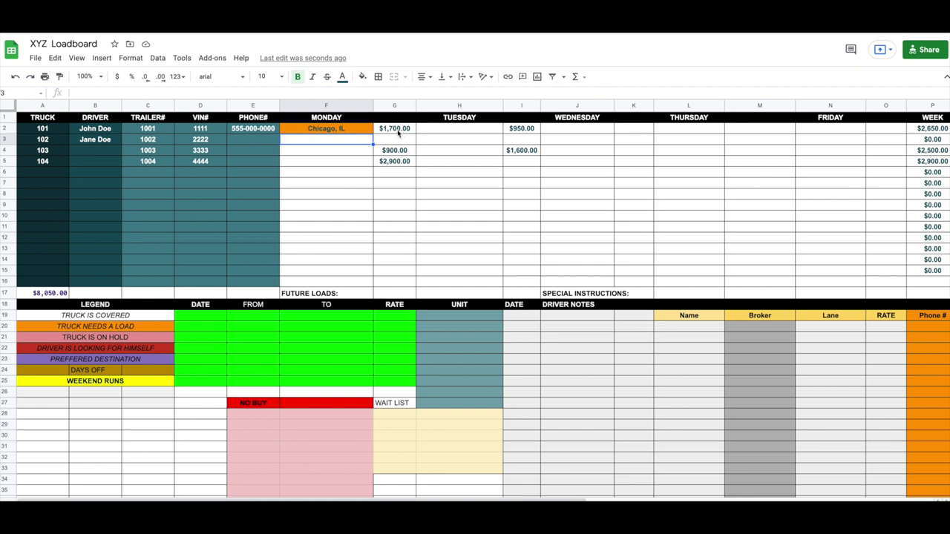
- Clear the Monday rates for trucks 101, 103 and 104 in column G
drag(398, 131, 398, 164)
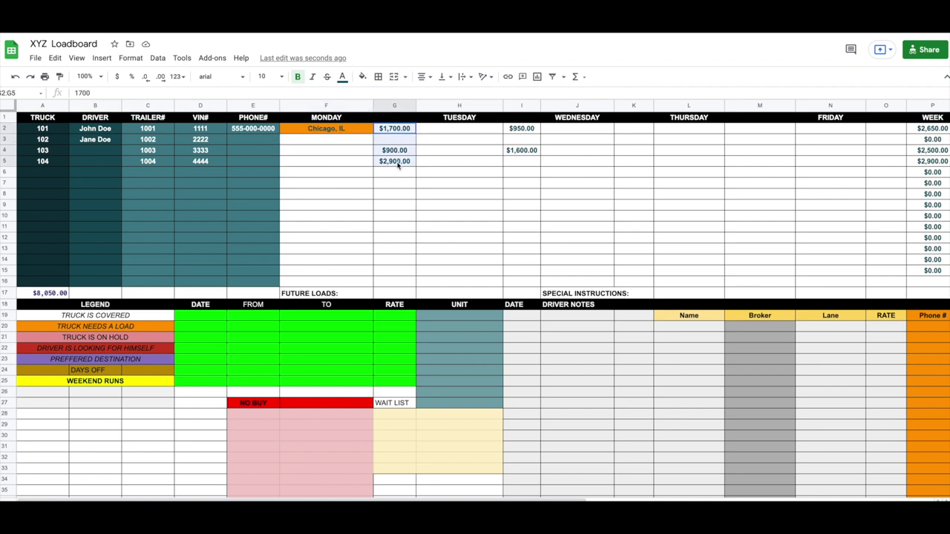
click(398, 164)
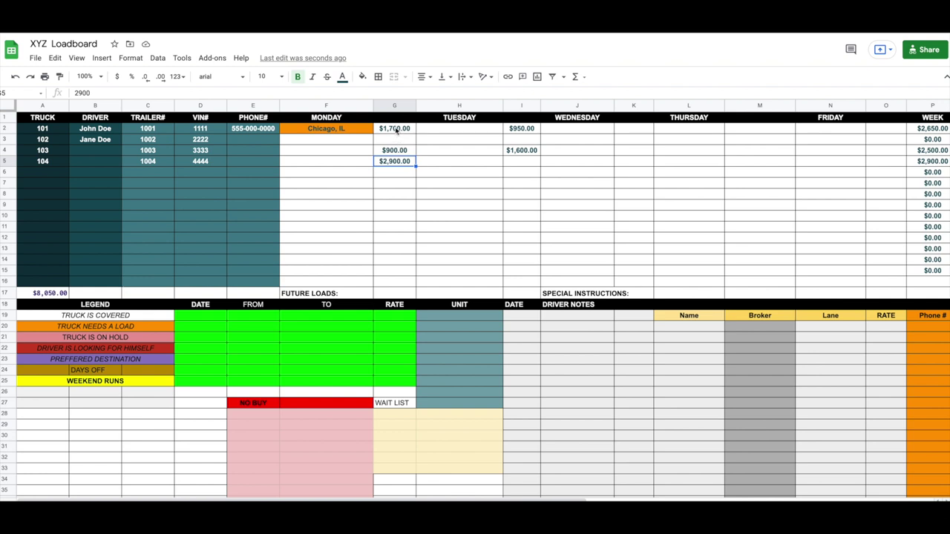
click(397, 130)
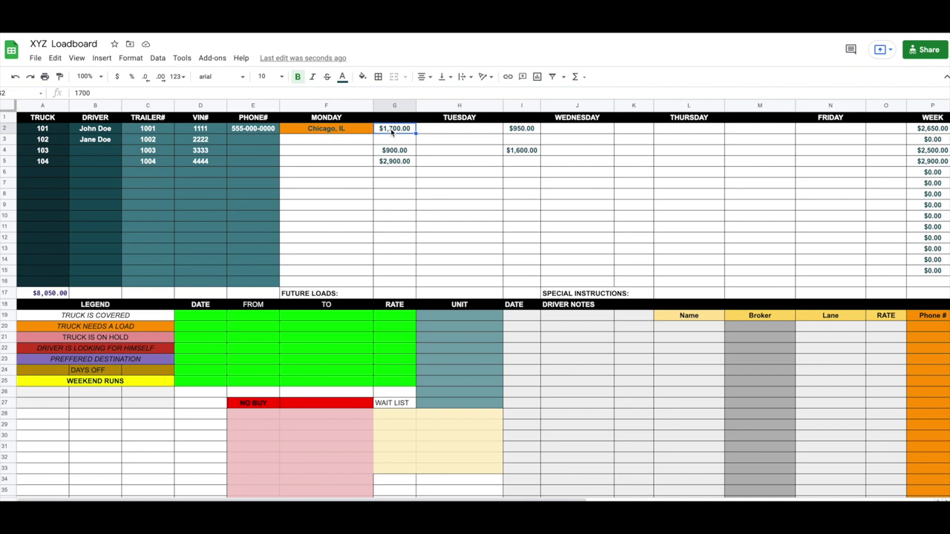
key(Delete)
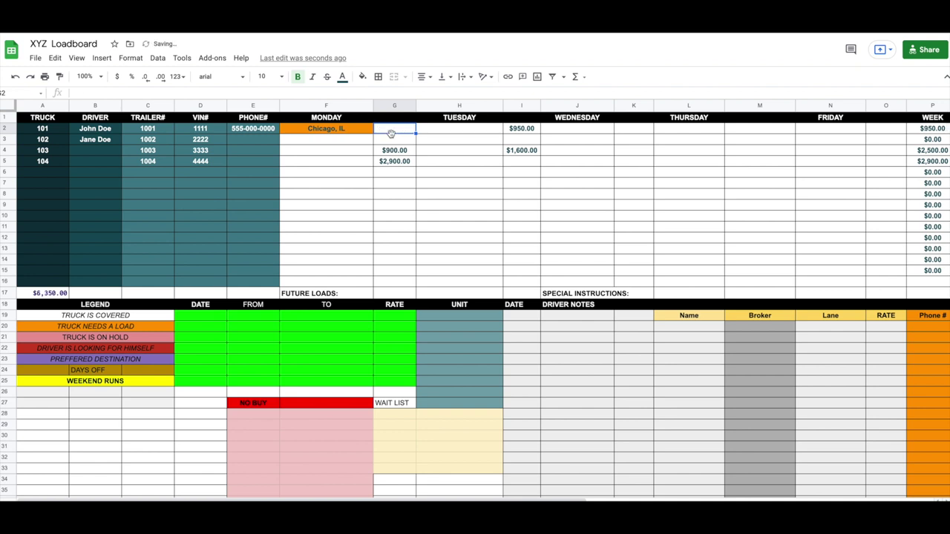
click(392, 152)
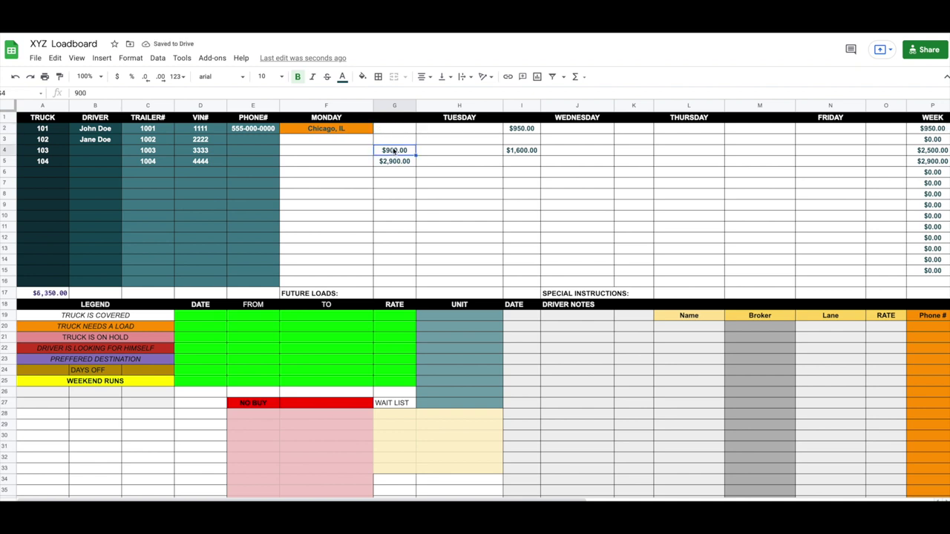
drag(392, 152, 394, 167)
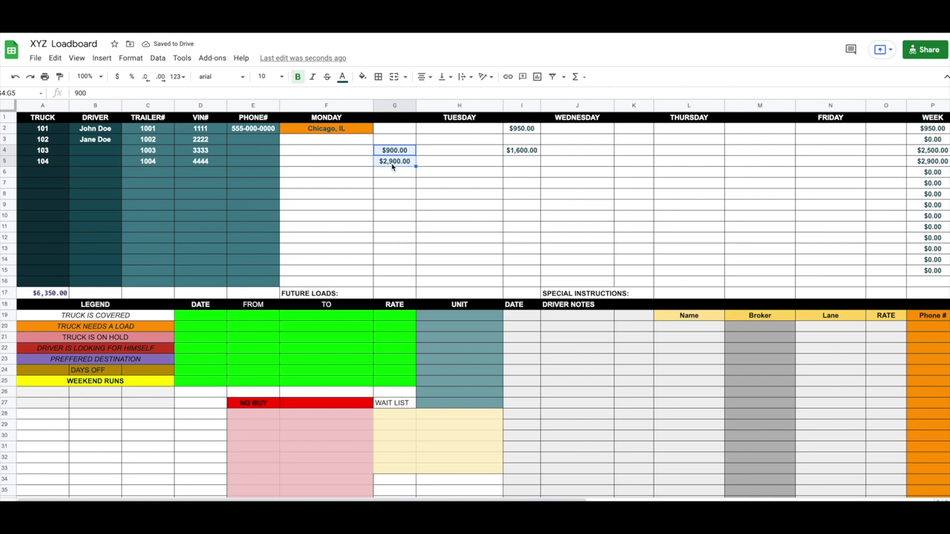
key(Delete)
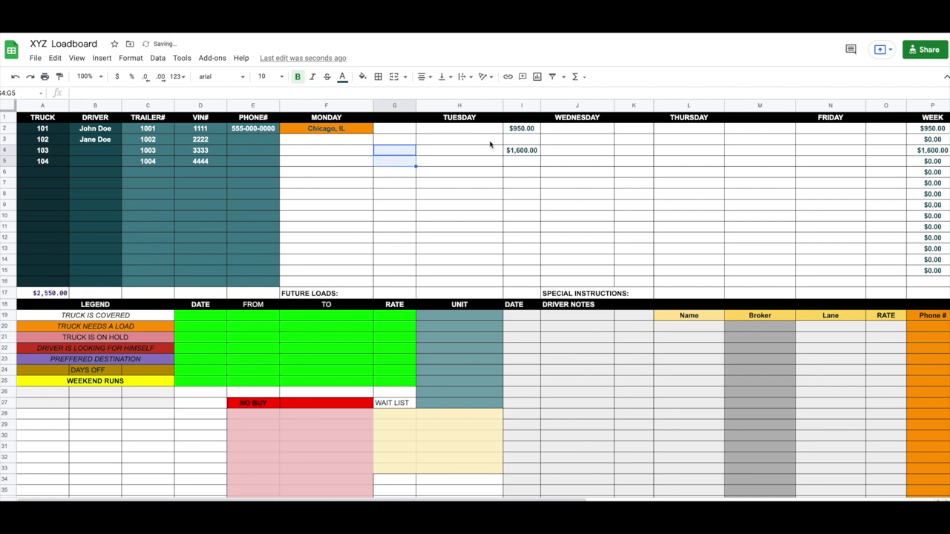
- Clear the Tuesday rates for trucks 101 and 103 in column I
right_click(512, 130)
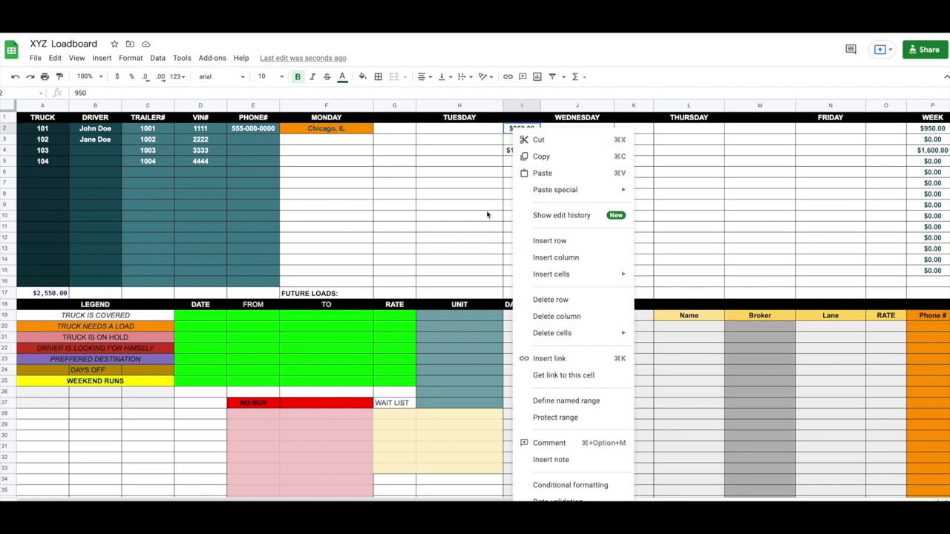
click(485, 186)
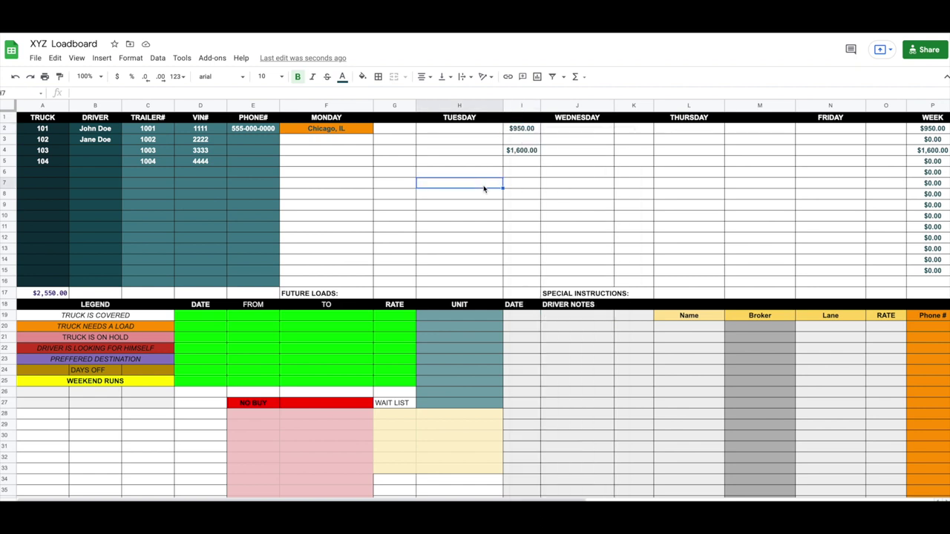
click(517, 130)
key(Delete)
click(518, 154)
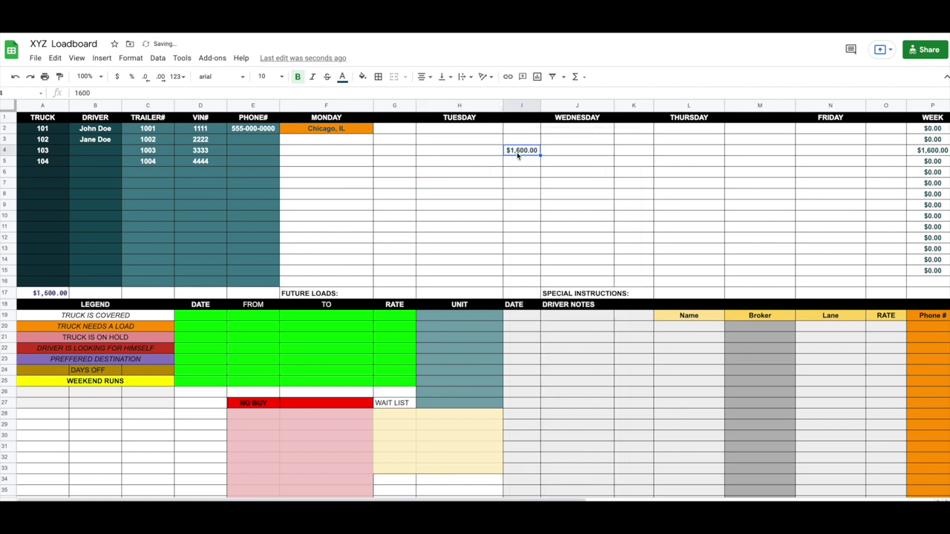
key(Delete)
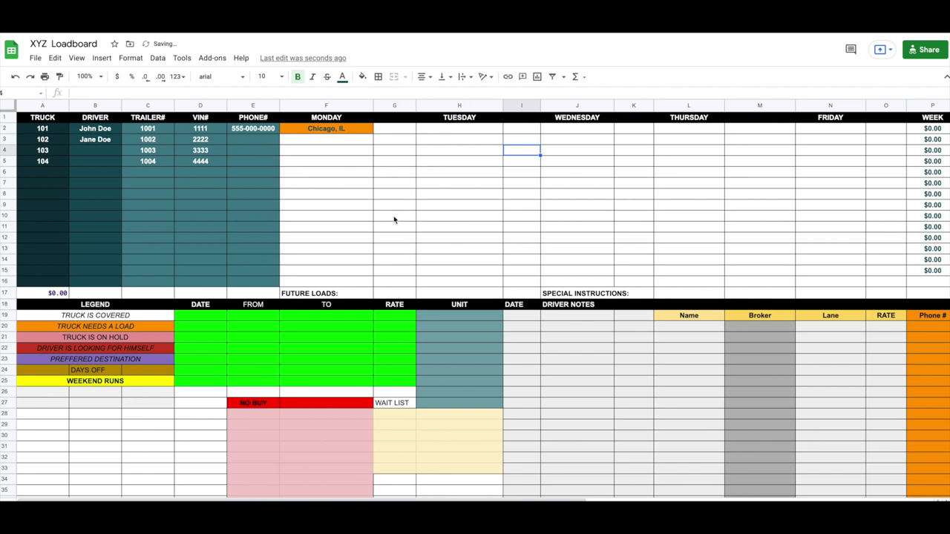
- Examine the formula behind the overall total in cell A17, leaving it as it is
click(397, 132)
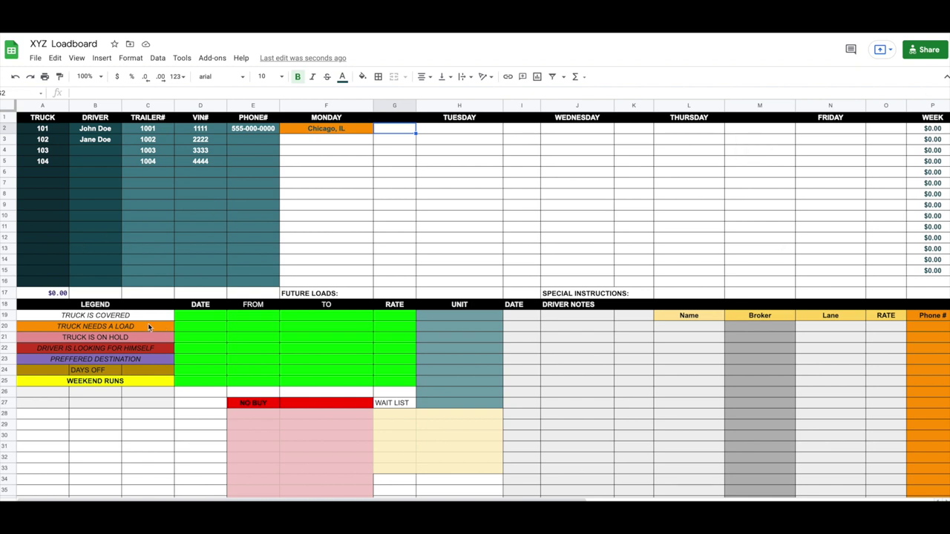
double_click(43, 293)
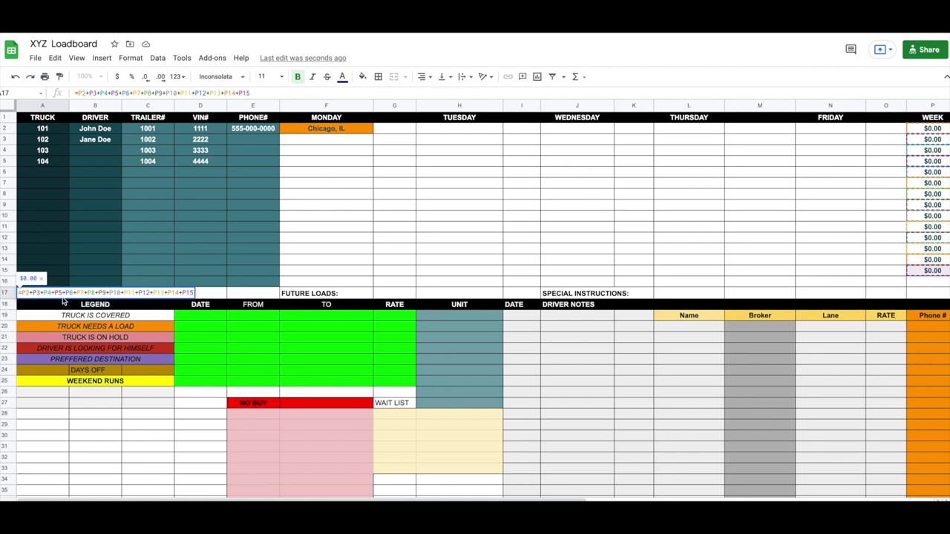
key(Return)
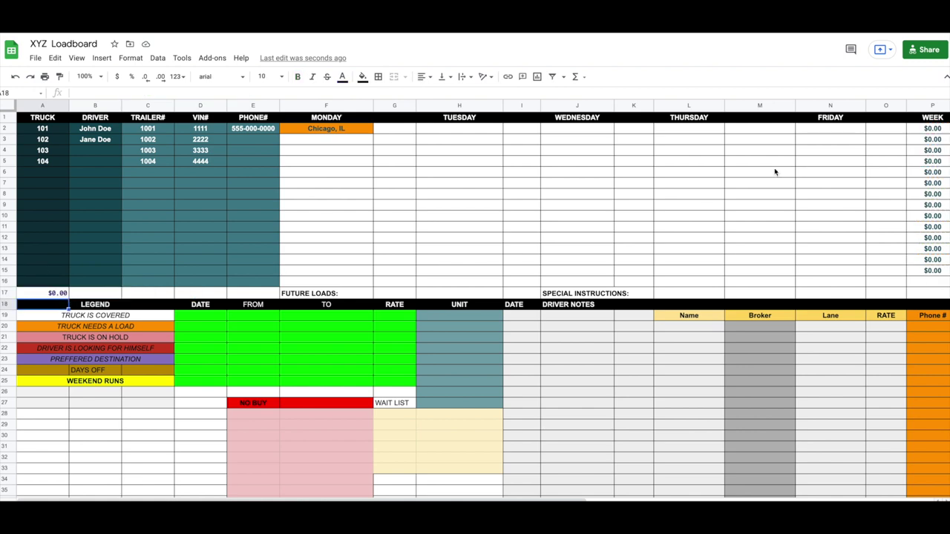
- Examine the weekly total formula for truck 103 in the WEEK column
click(514, 133)
click(636, 159)
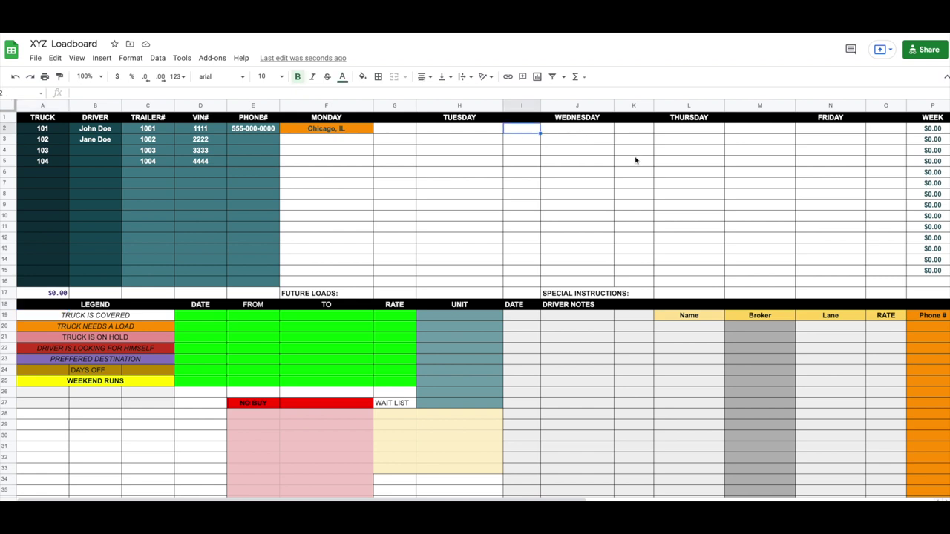
click(923, 152)
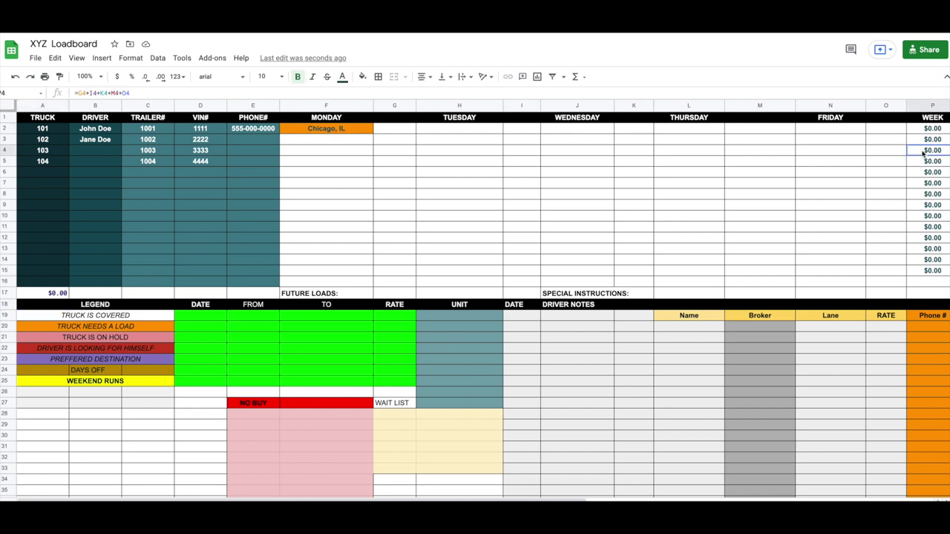
double_click(923, 152)
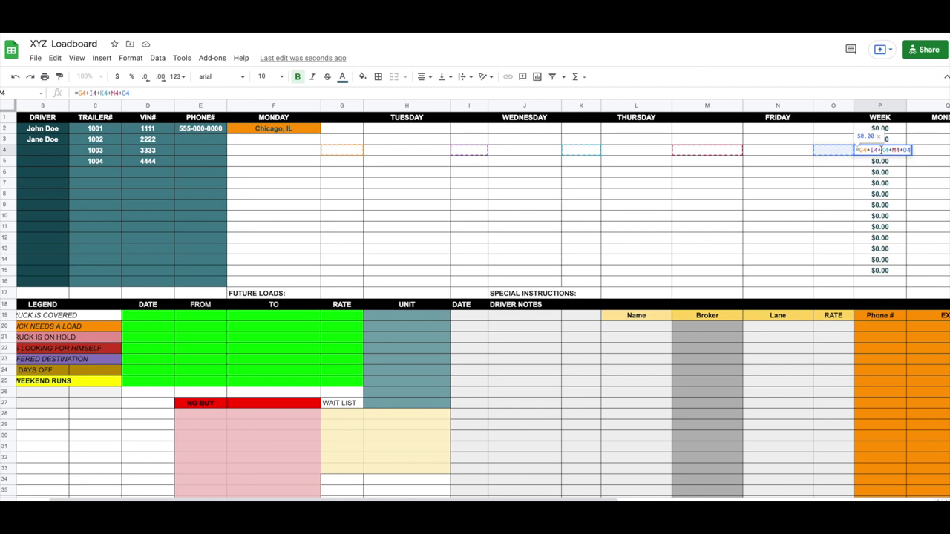
- Enter LA in the Tuesday cell for truck 102 and fill it with the orange that marks a truck needing a load
key(Return)
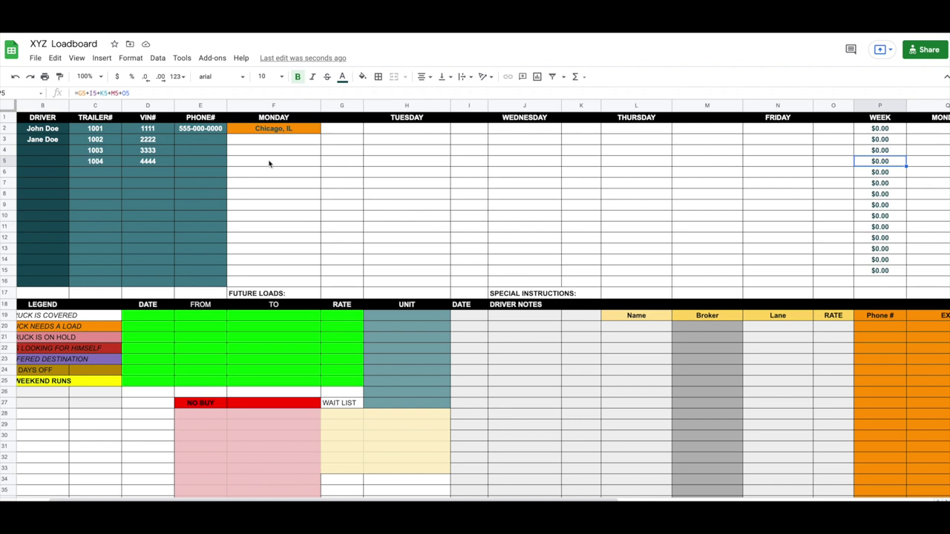
scroll(290, 162, left, 1)
click(320, 131)
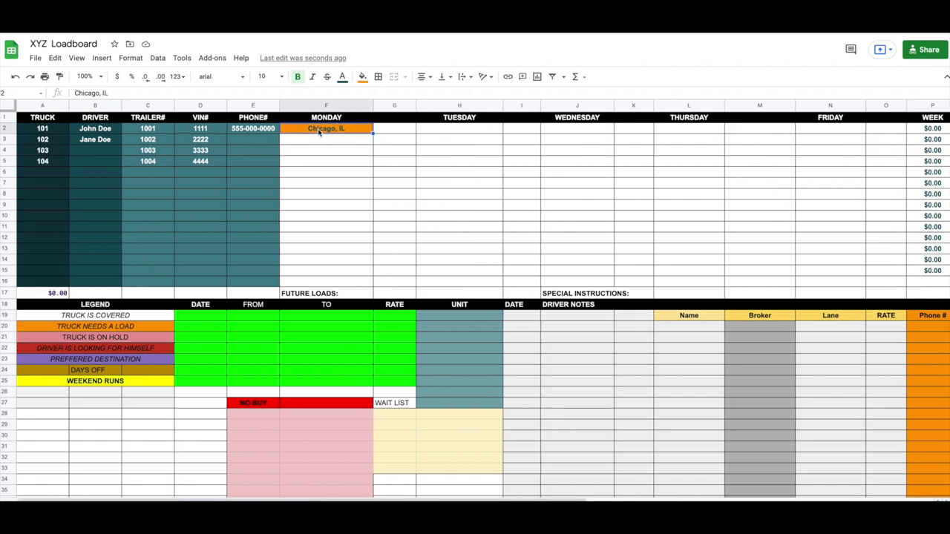
click(315, 142)
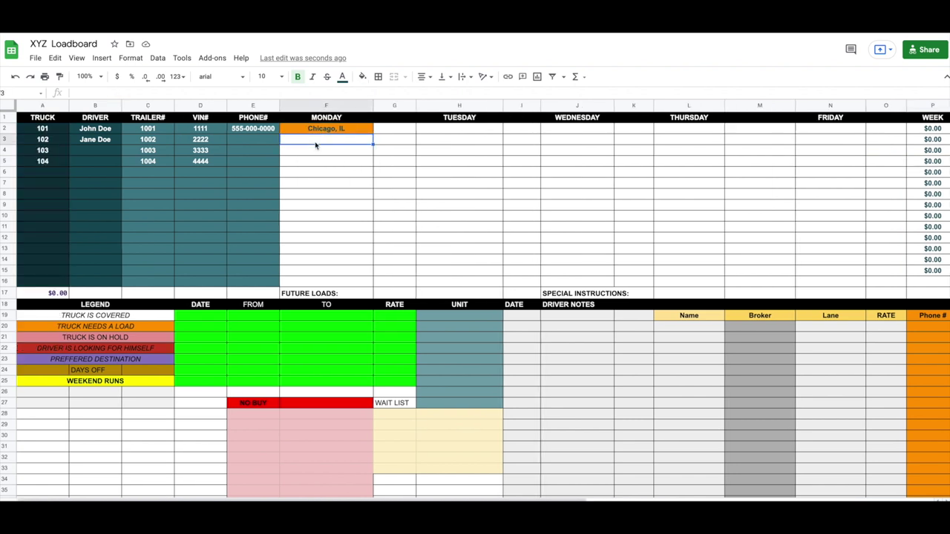
click(434, 144)
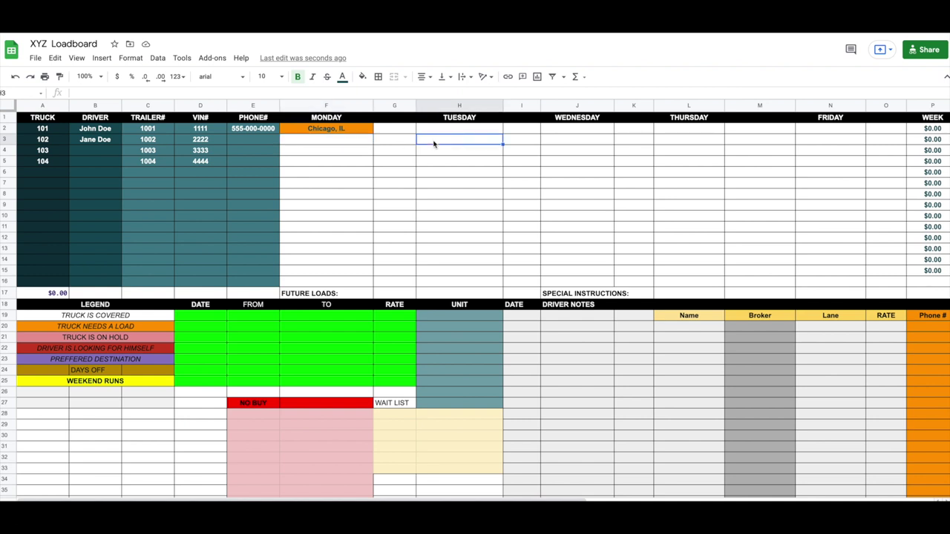
text(Los)
key(BackSpace)
key(BackSpace)
text(A)
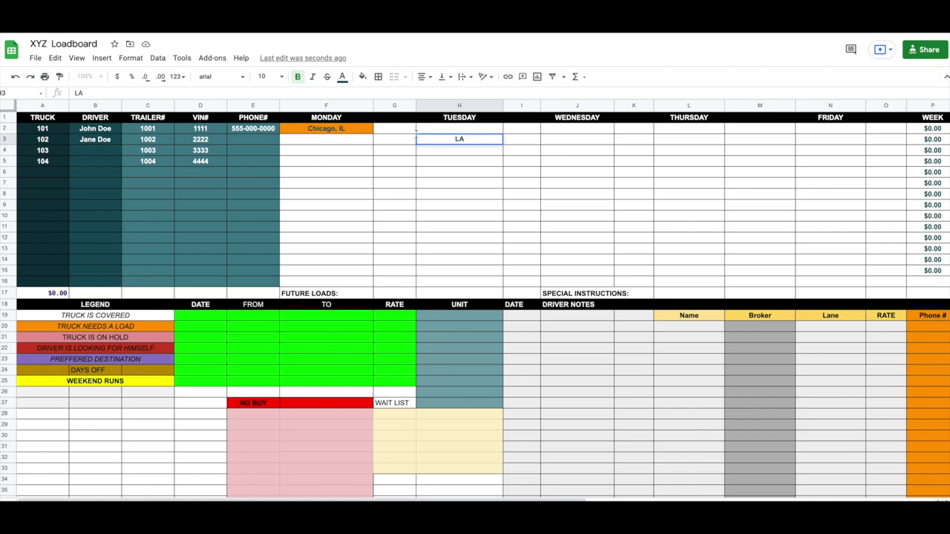
click(362, 77)
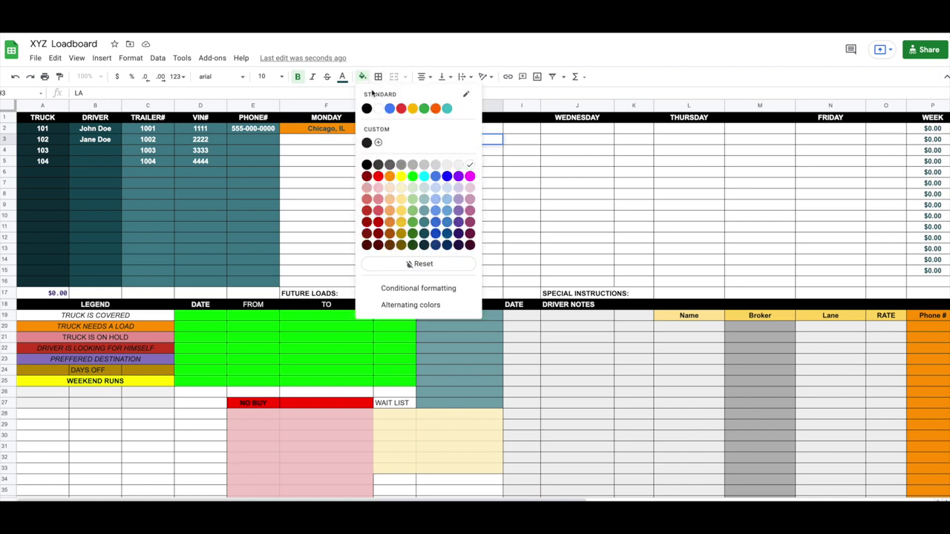
click(388, 175)
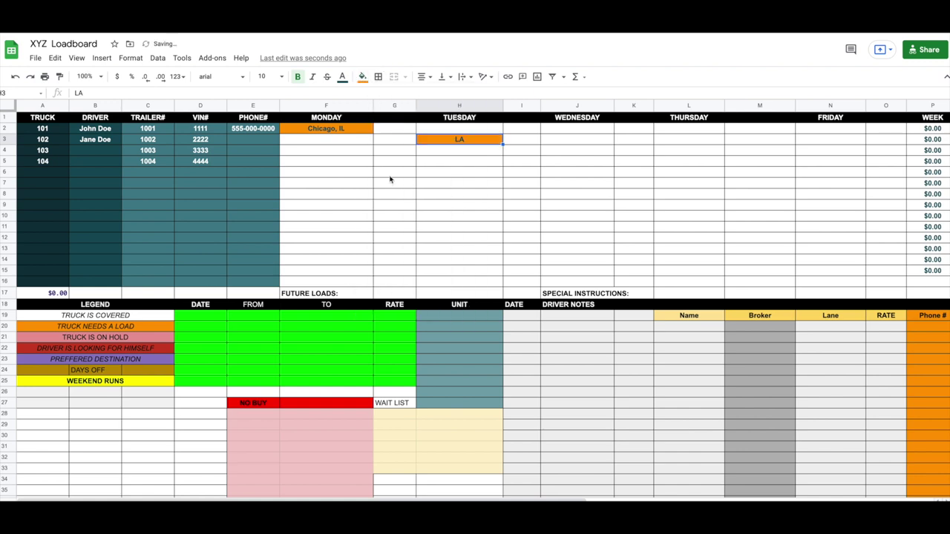
- Enter Chicago, IL in the Monday cell for truck 103 and fill it with the pink that marks a truck on hold
click(310, 156)
text(Chicago)
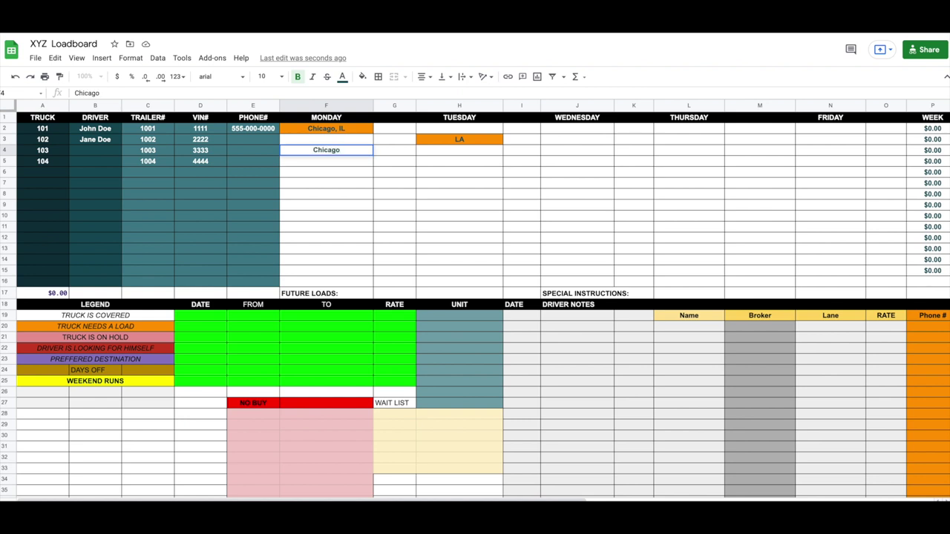
text(, IL)
click(139, 341)
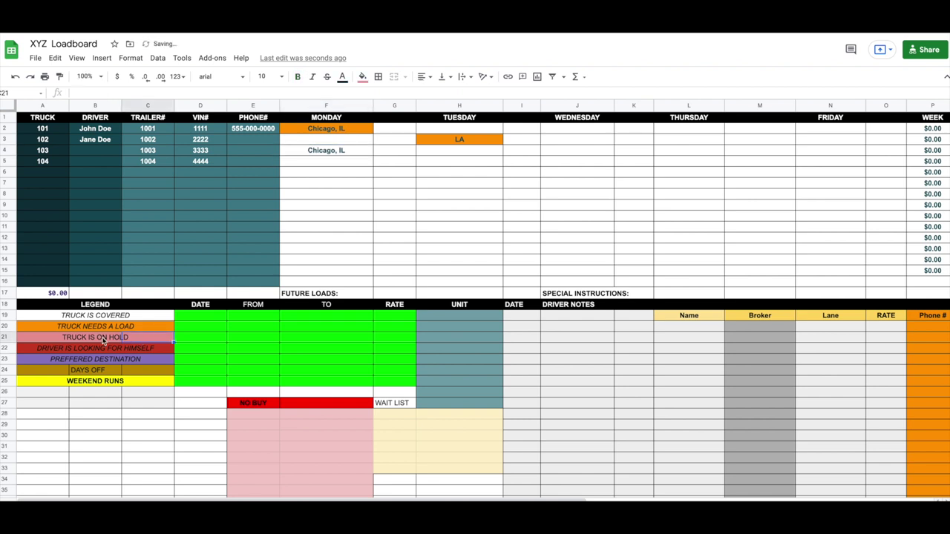
click(362, 77)
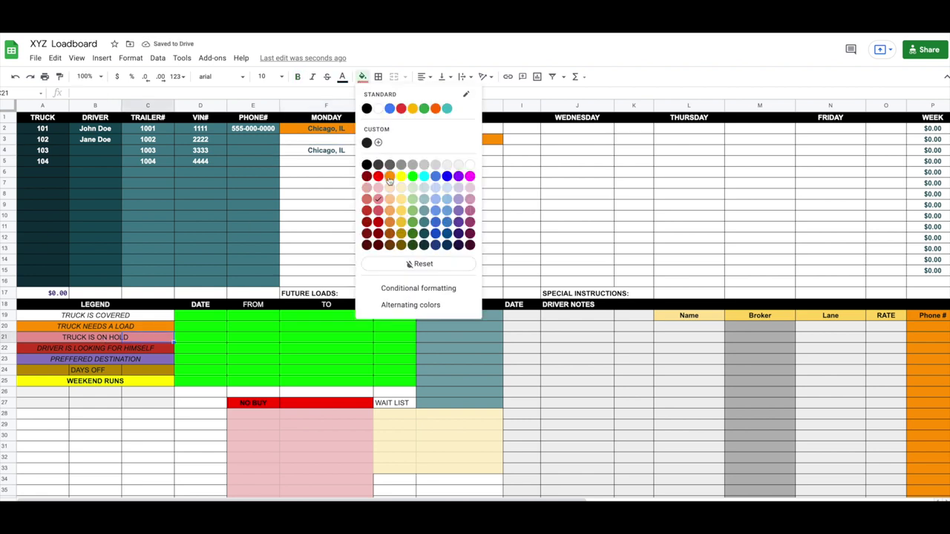
click(385, 199)
click(335, 152)
click(362, 76)
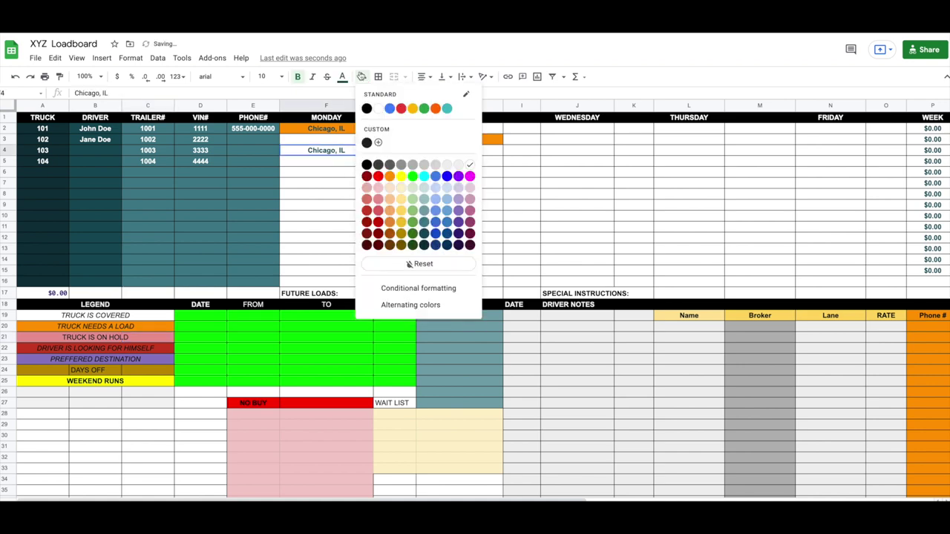
click(377, 199)
click(322, 161)
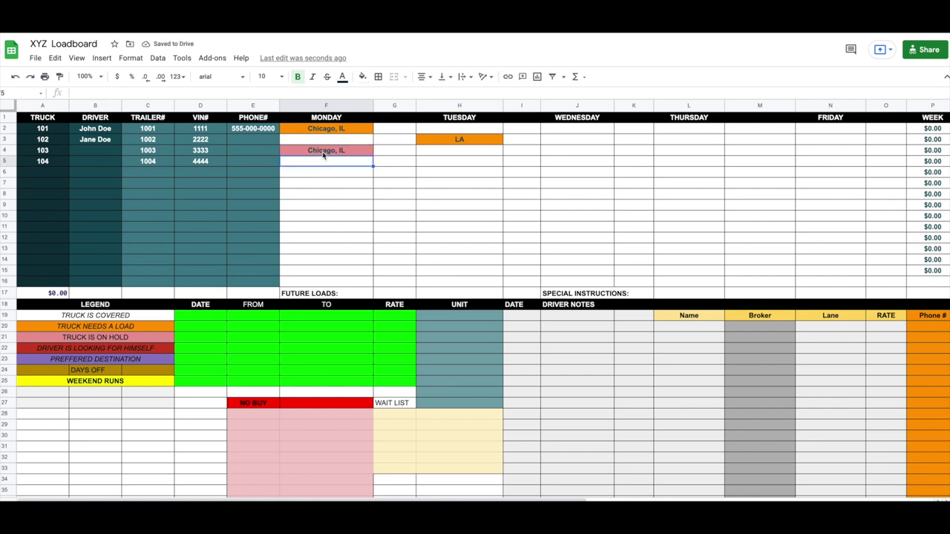
click(323, 154)
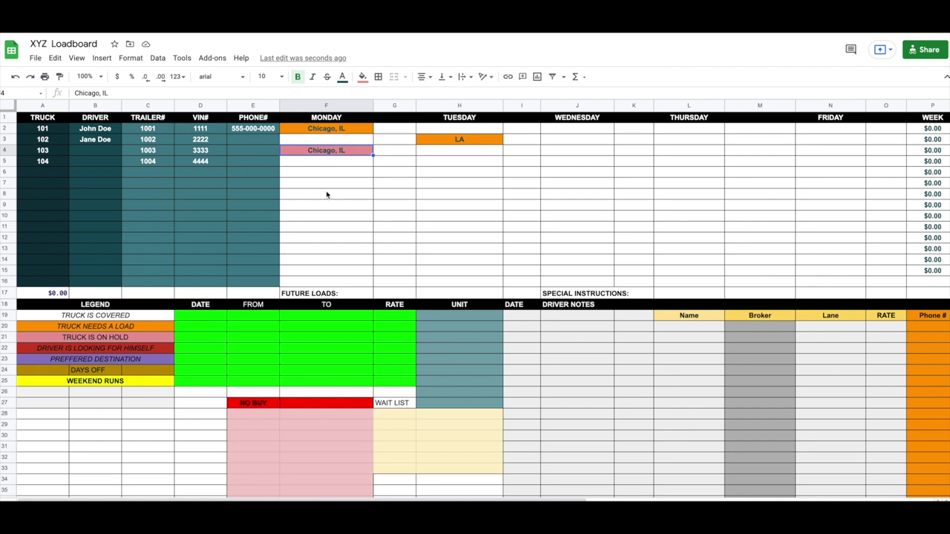
- Enter Cleveland, OH in the Tuesday cell for truck 101
click(66, 350)
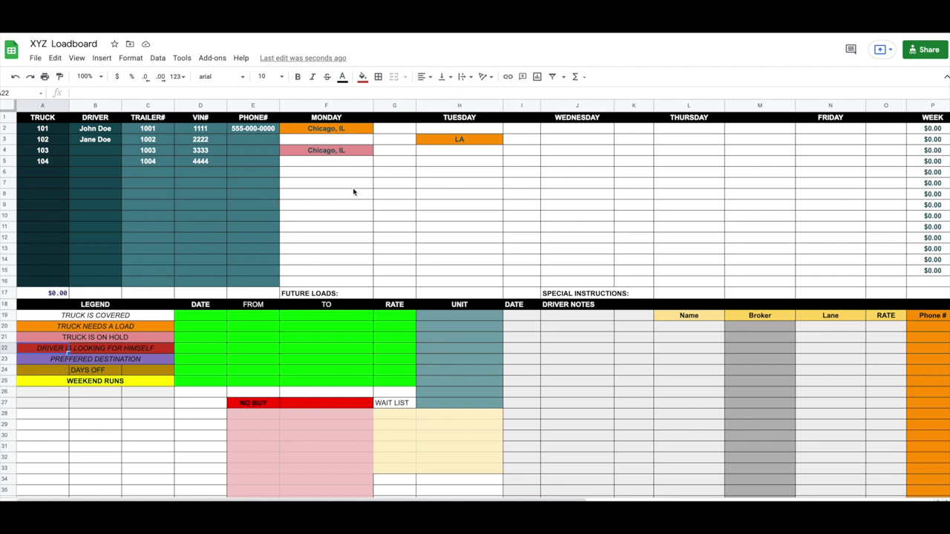
click(345, 132)
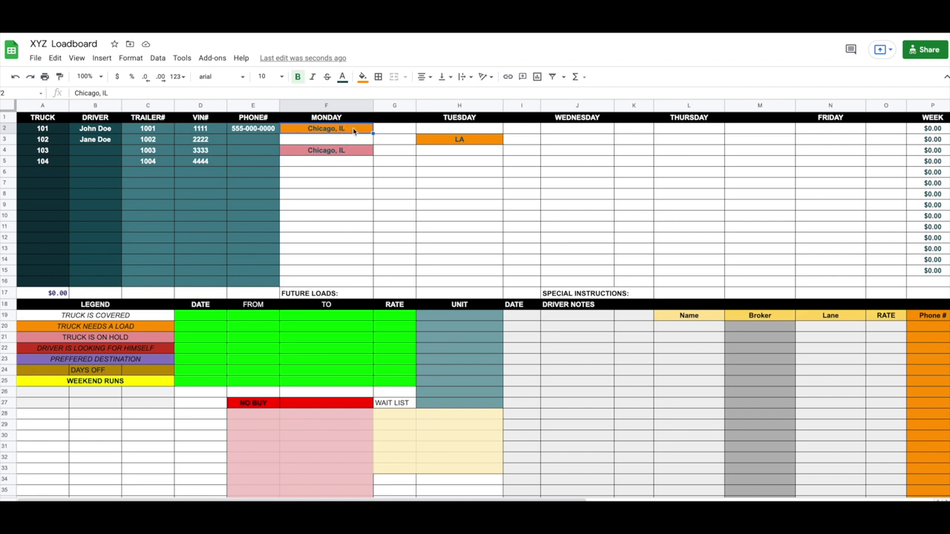
click(438, 130)
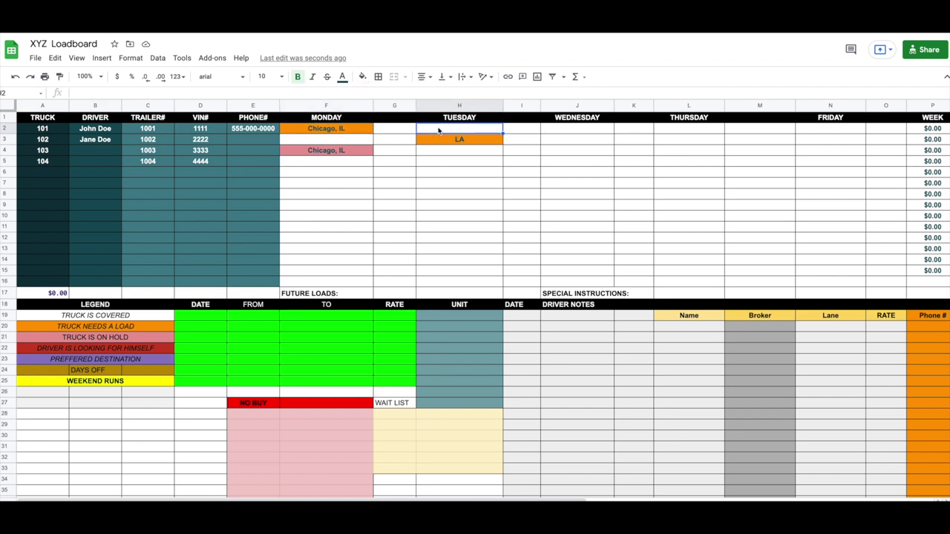
text(Clevelanad, OH)
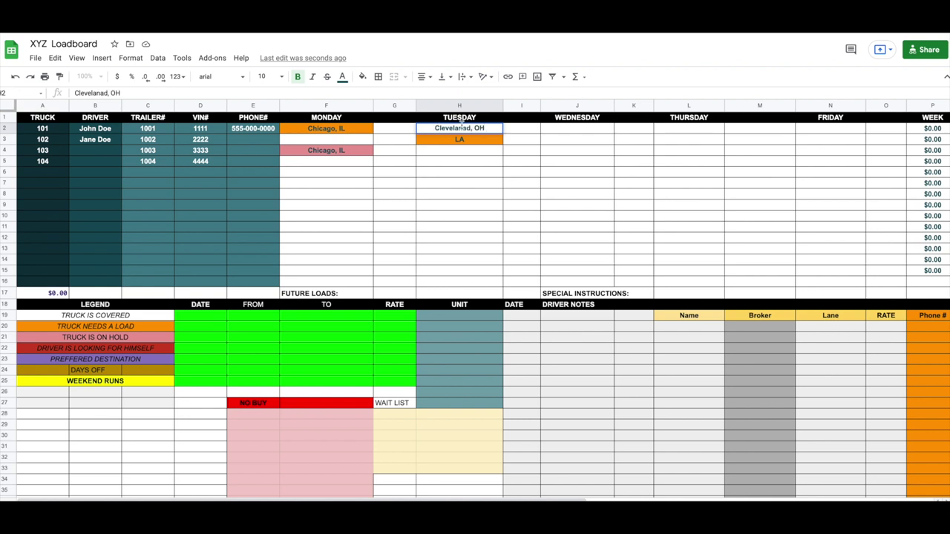
key(BackSpace)
key(BackSpace)
key(BackSpace)
key(BackSpace)
key(BackSpace)
key(BackSpace)
key(BackSpace)
key(BackSpace)
text(and, OH)
- Fill truck 101's Cleveland, OH cell with the muted purple the legend uses for a preferred destination
click(91, 358)
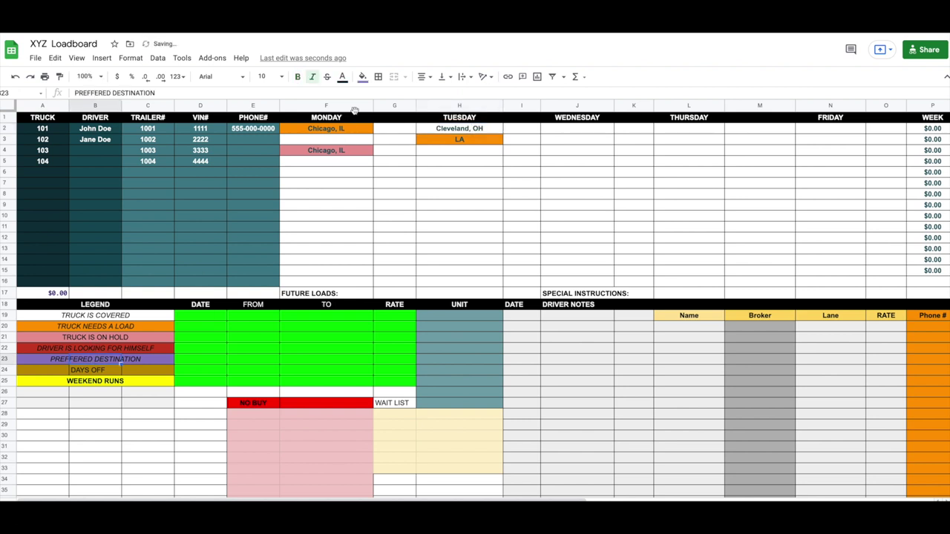
click(455, 130)
click(363, 77)
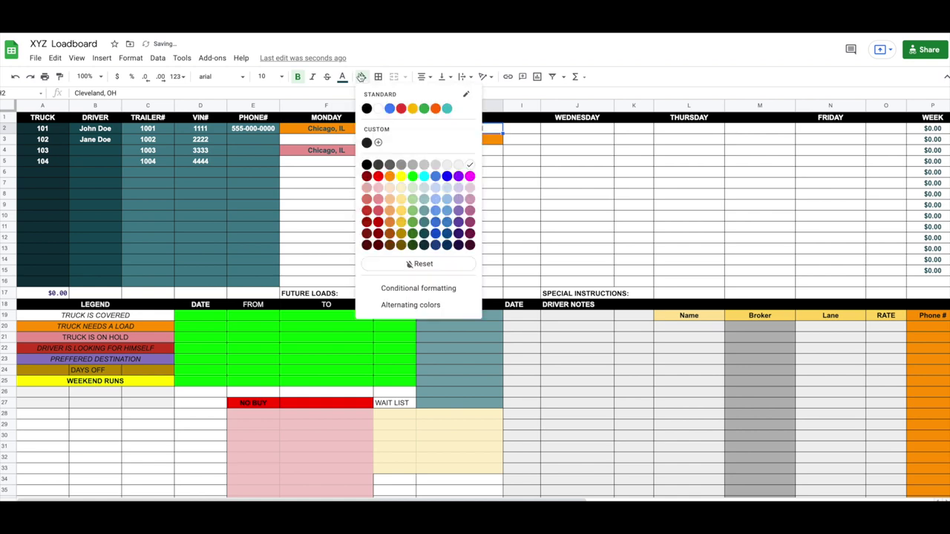
click(458, 175)
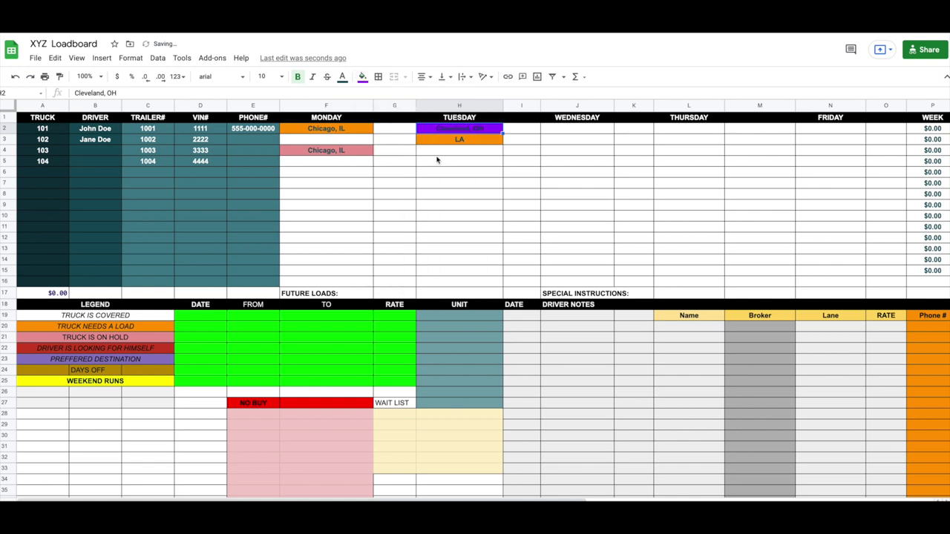
click(362, 77)
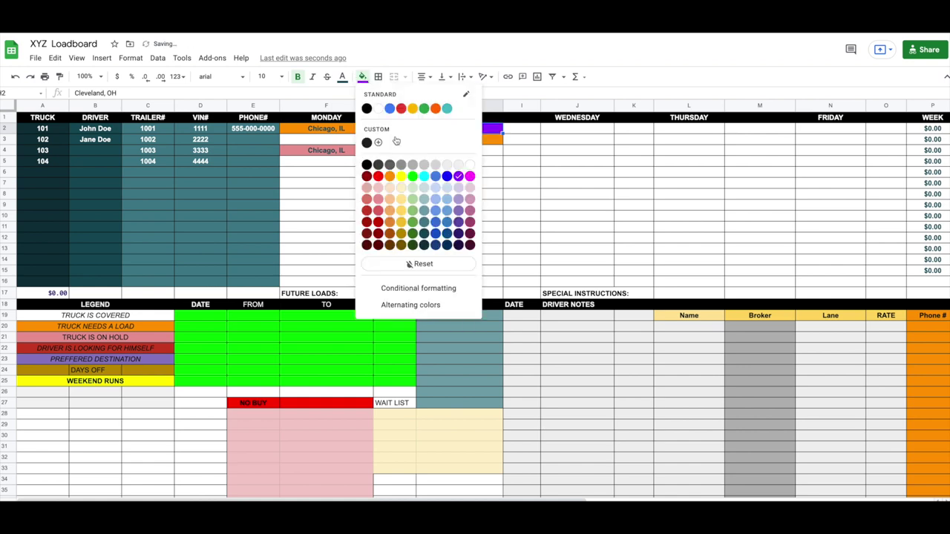
click(458, 212)
click(369, 193)
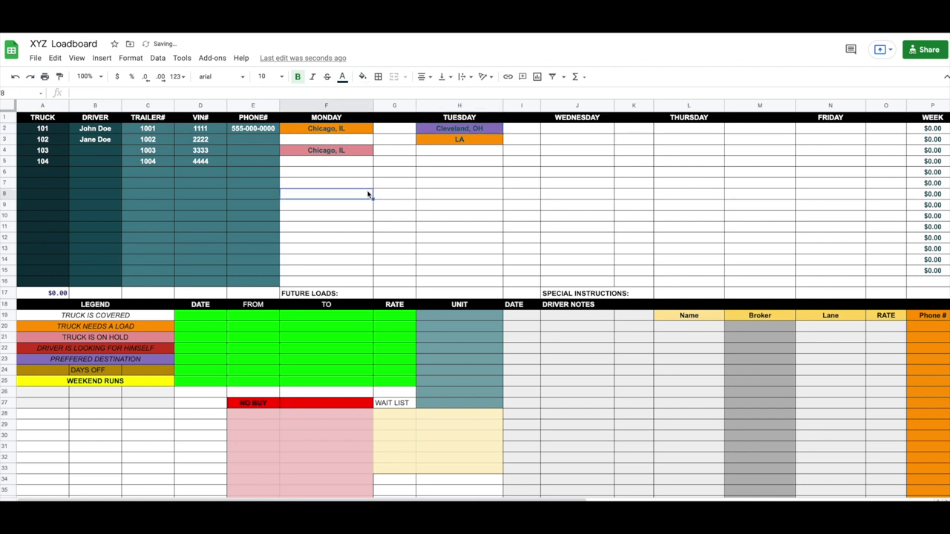
- Reset truck 101's Tuesday cell to a white fill and delete Cleveland, OH from it
click(332, 133)
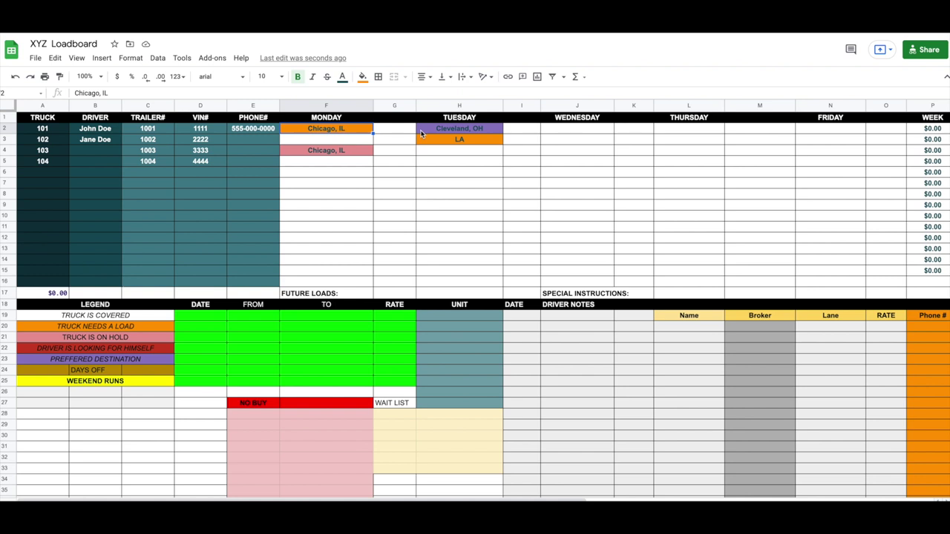
click(421, 134)
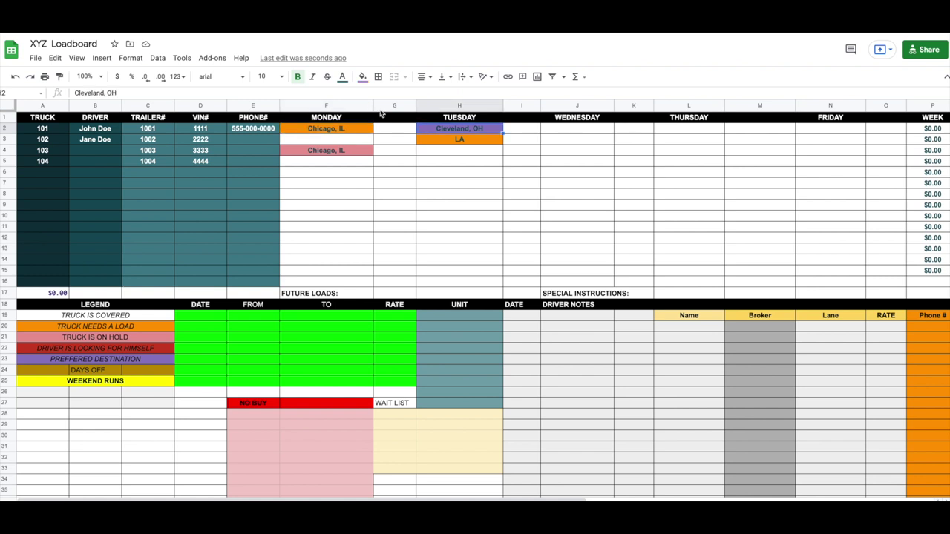
click(362, 77)
click(469, 164)
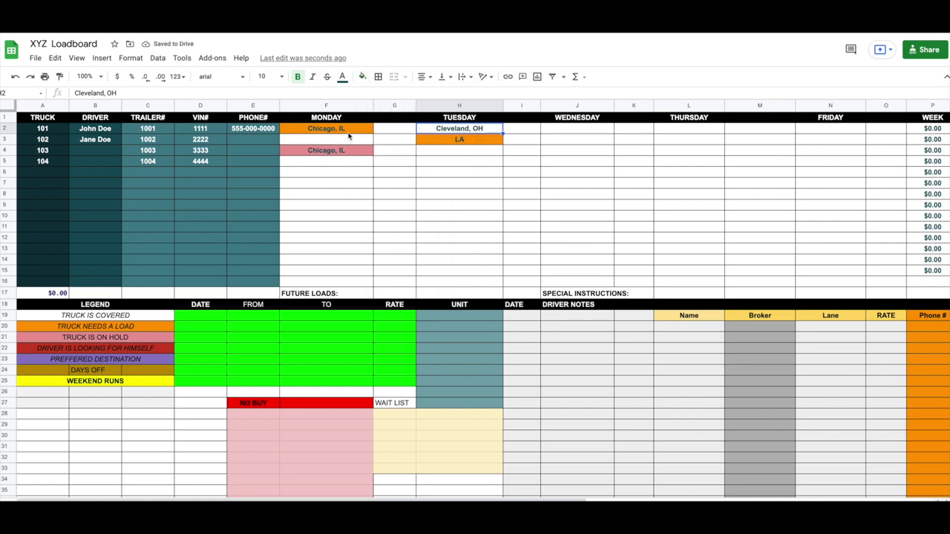
key(Delete)
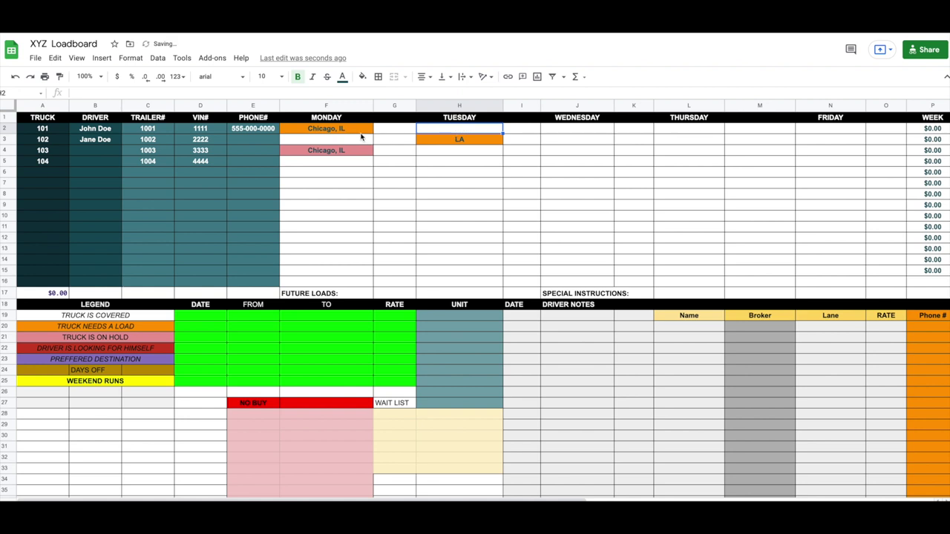
- Enter Detroit, MI in the Monday cell for truck 104 and fill it with the orange that marks a truck needing a load
click(359, 132)
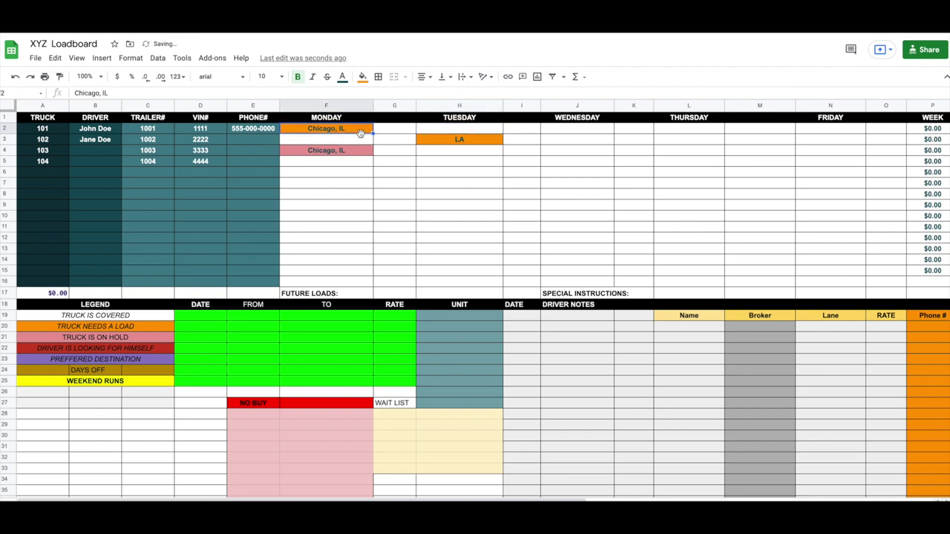
click(321, 165)
key(Return)
text(Detreoit)
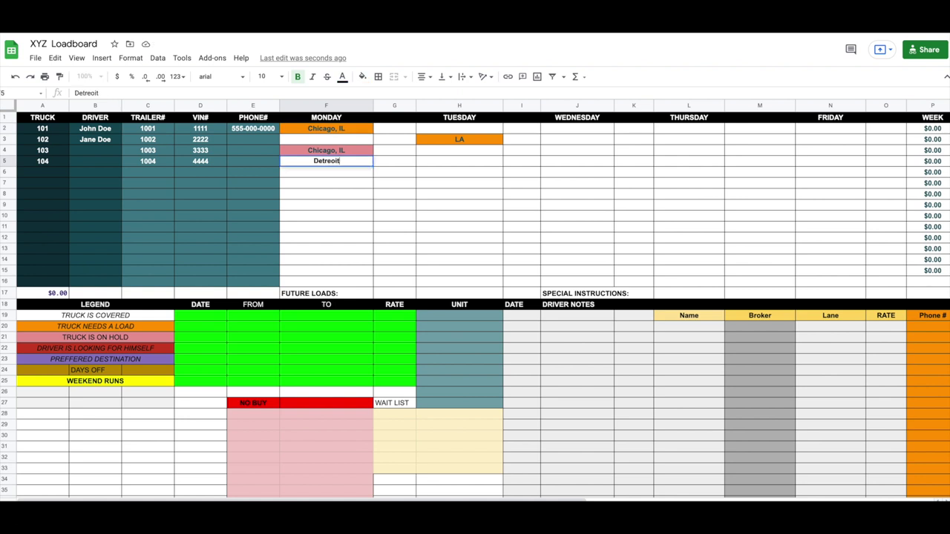
key(BackSpace)
key(BackSpace)
key(BackSpace)
text(oit, MI)
click(362, 76)
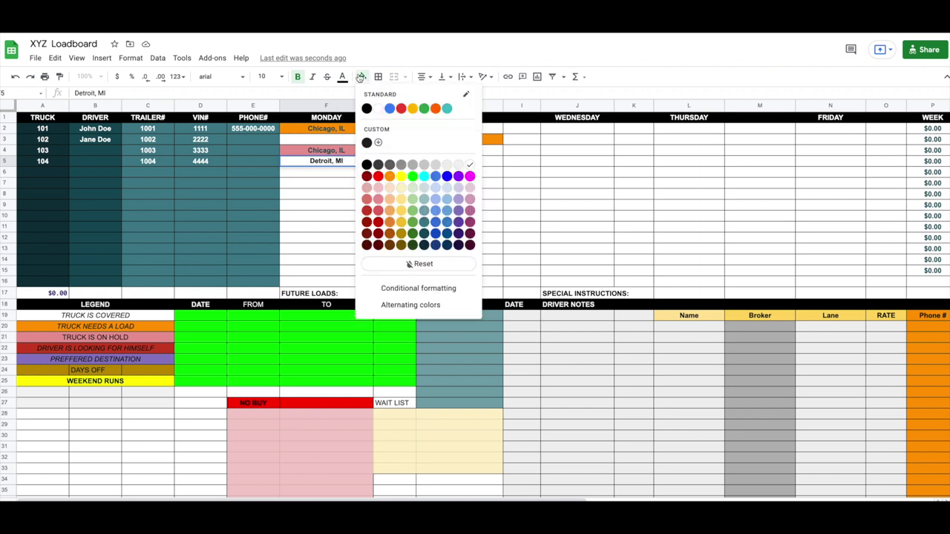
click(394, 178)
click(359, 206)
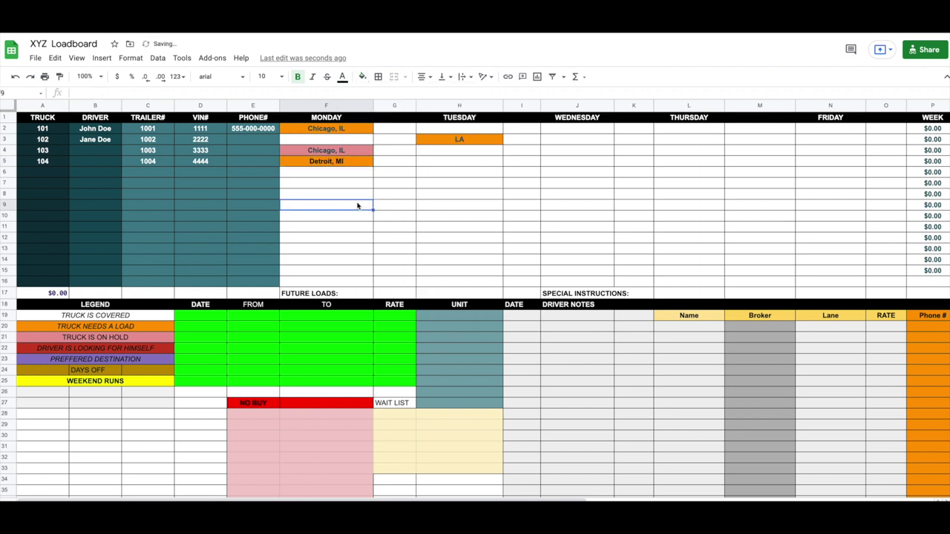
- Enter Harrisburg, PA in the Tuesday cell for truck 104, keeping its white fill
click(337, 163)
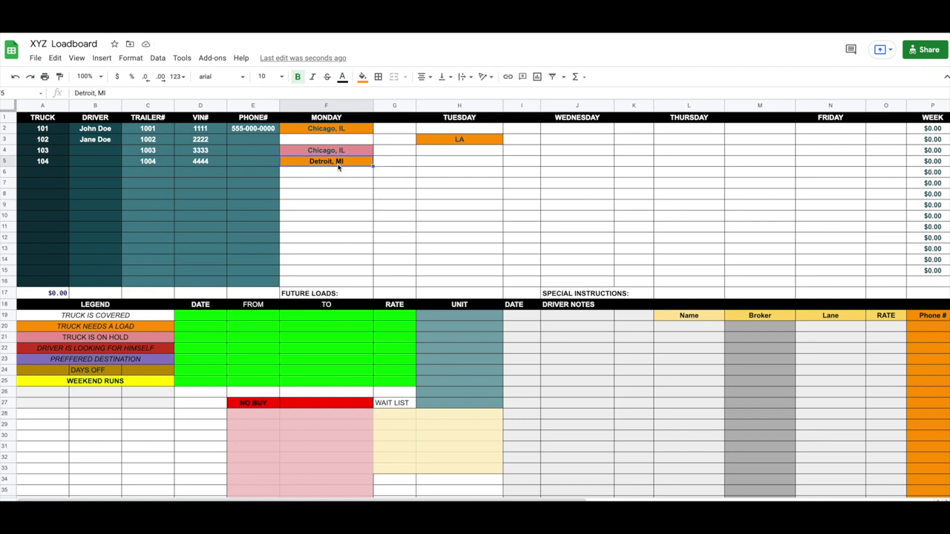
click(449, 165)
text(Harrisburg, PA)
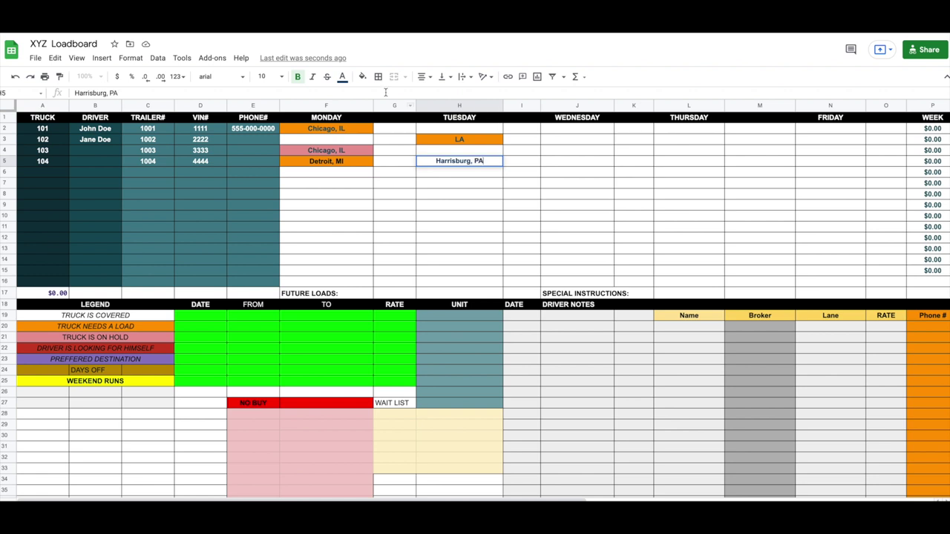
click(363, 77)
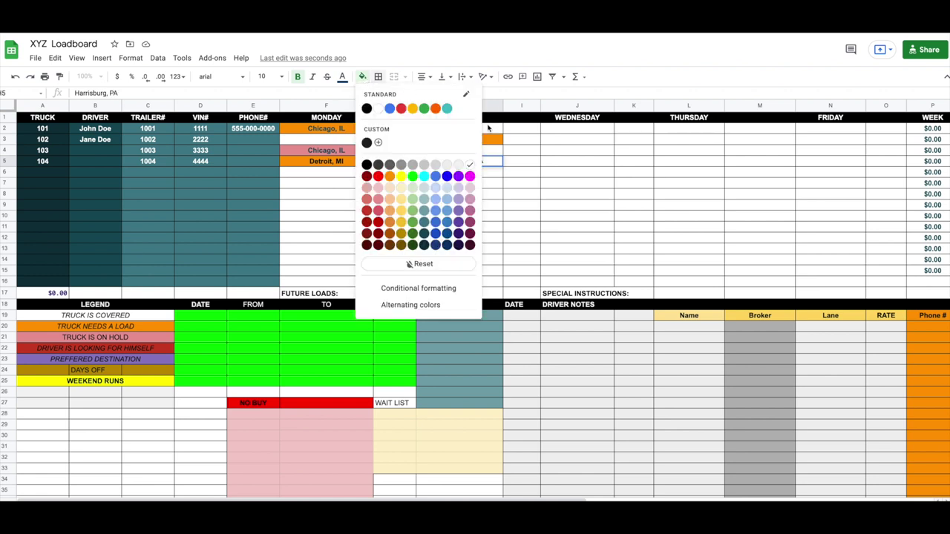
click(512, 151)
click(469, 163)
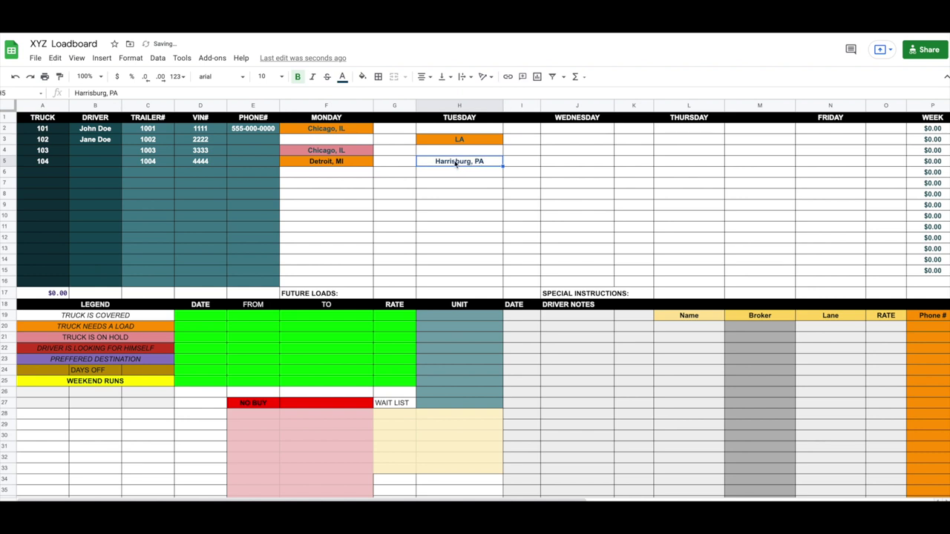
click(347, 164)
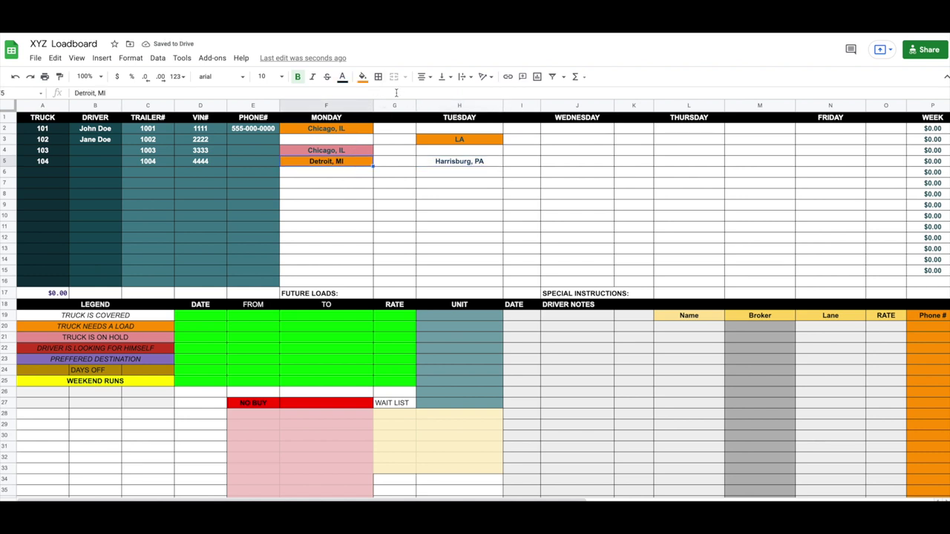
- Reset truck 104's Detroit, MI cell to a white fill and fill its Harrisburg, PA cell with the orange for needing a load
click(362, 78)
click(469, 165)
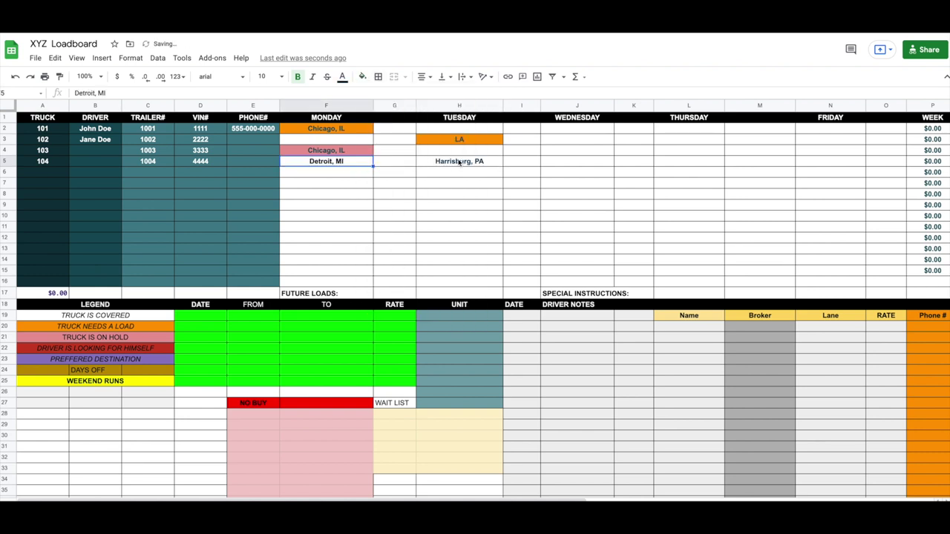
click(460, 163)
click(362, 77)
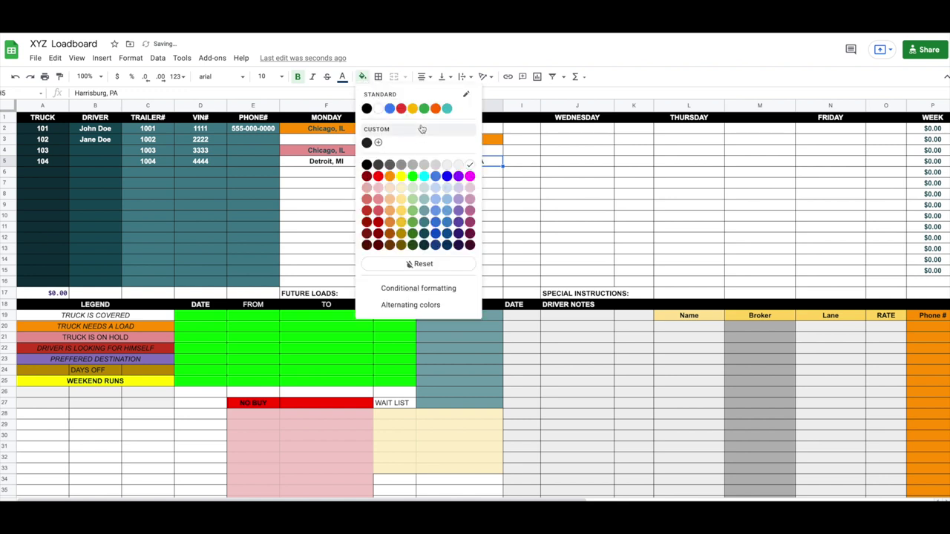
click(389, 176)
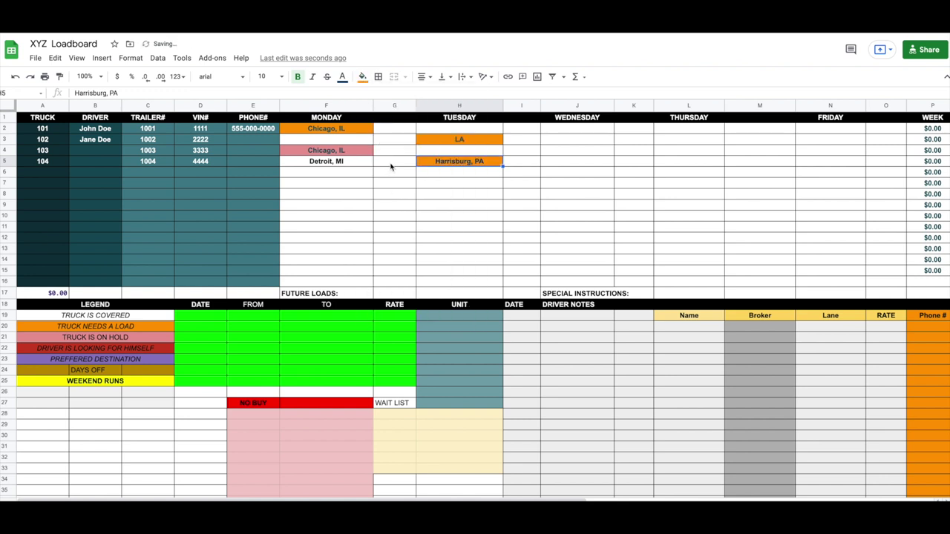
- Enter a rate of 1700 beside truck 104's Monday location and check the weekly and overall total formulas
click(390, 163)
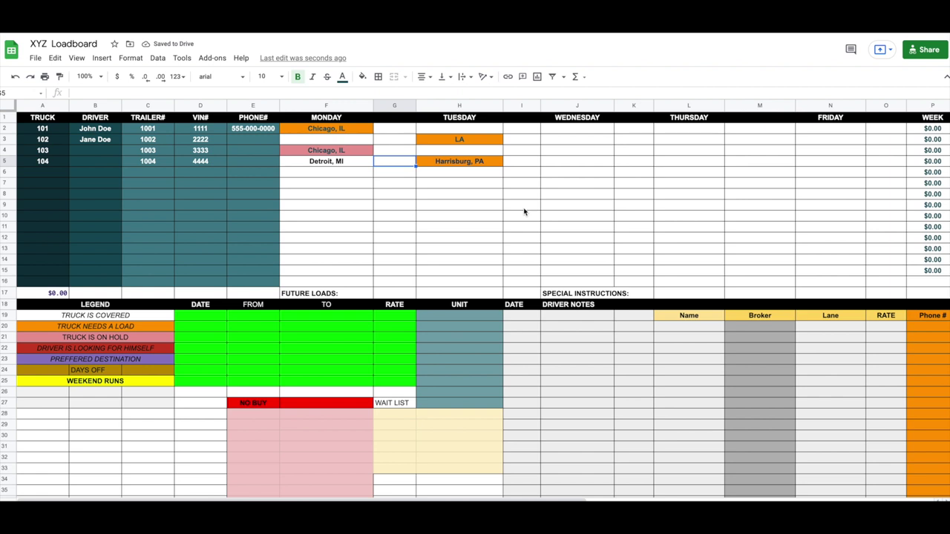
text(1700)
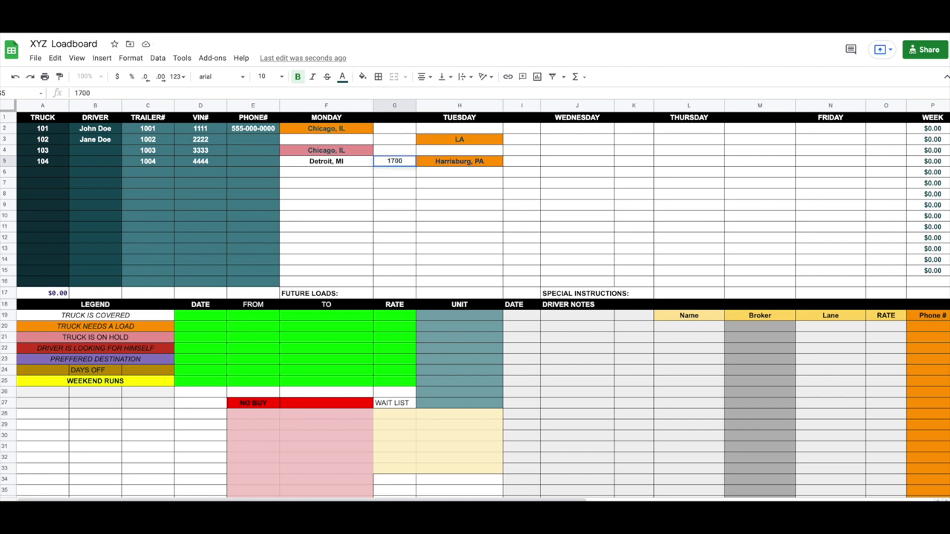
click(443, 219)
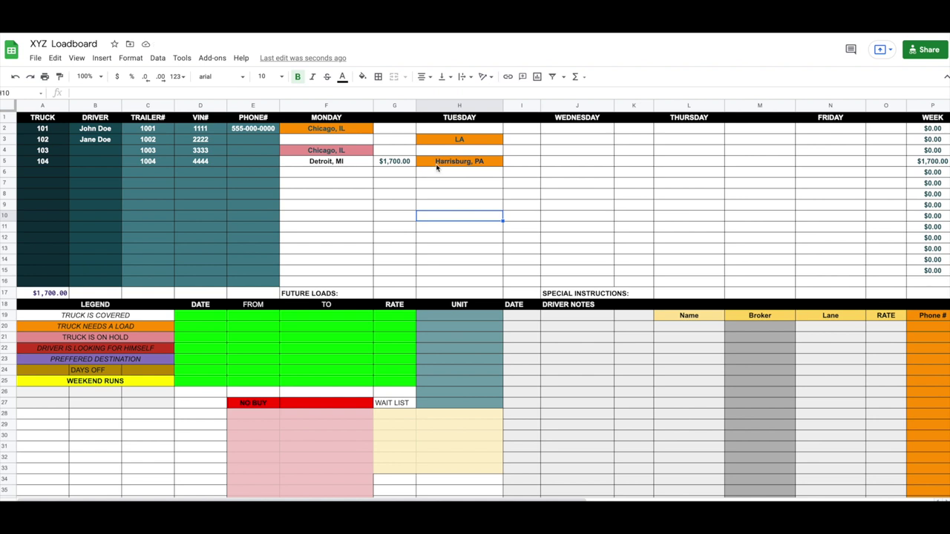
click(439, 165)
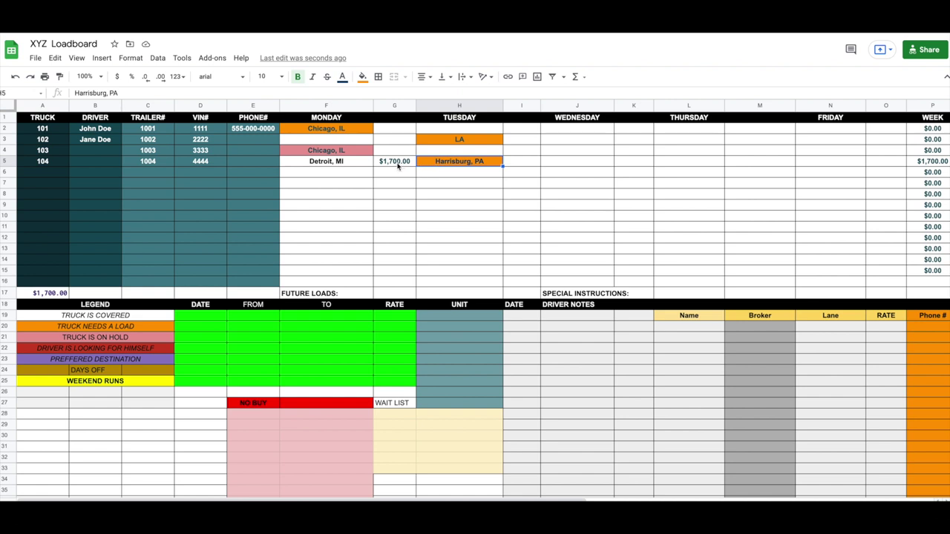
click(933, 164)
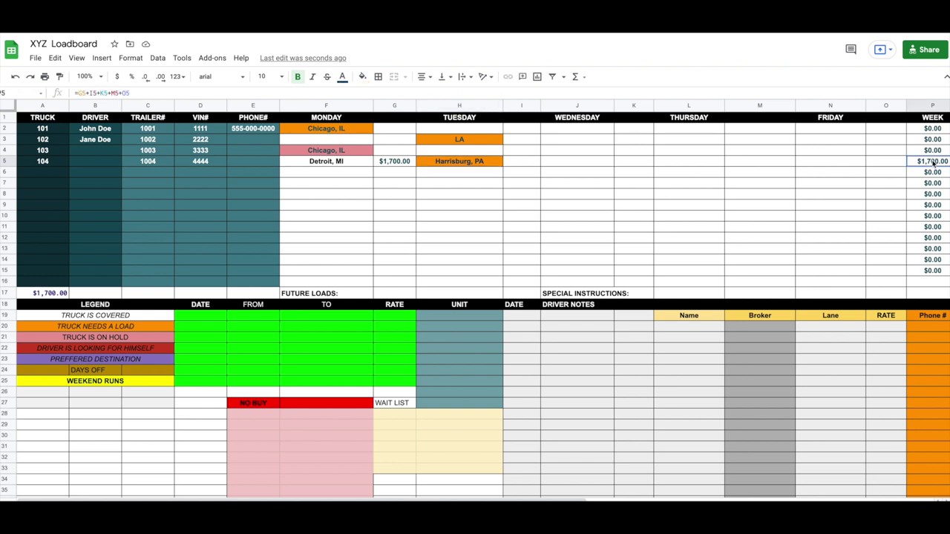
click(33, 294)
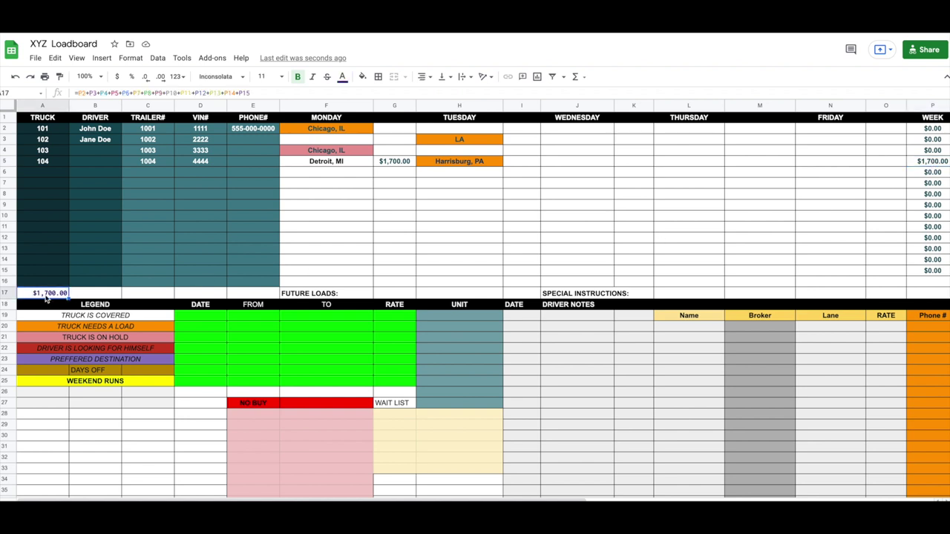
- Enter rates of 1000 for truck 104 on Tuesday and 2000 for truck 101 on Monday
click(518, 161)
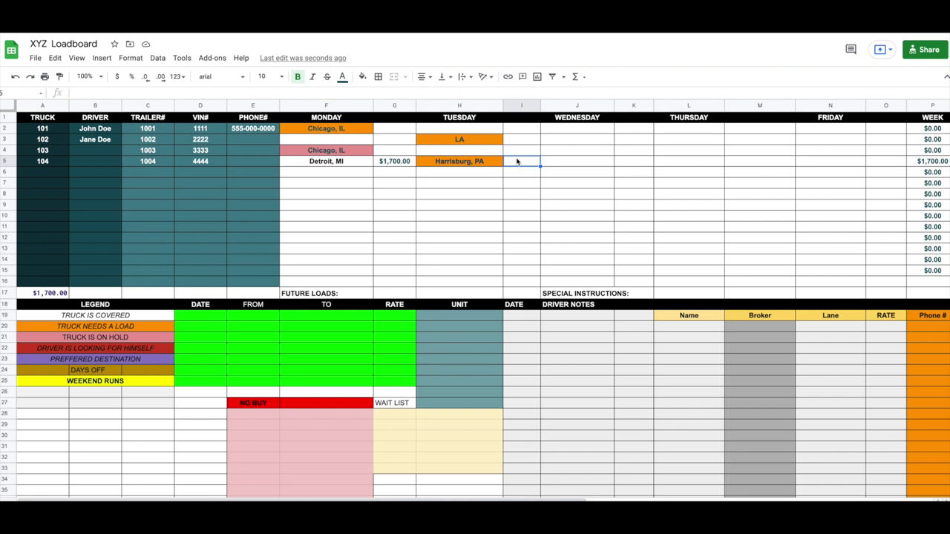
text(1000)
click(900, 176)
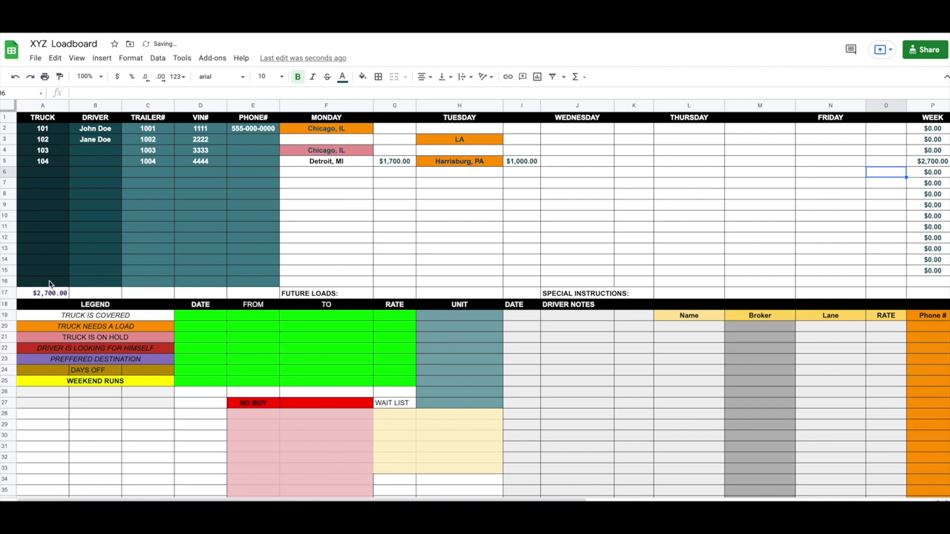
click(389, 131)
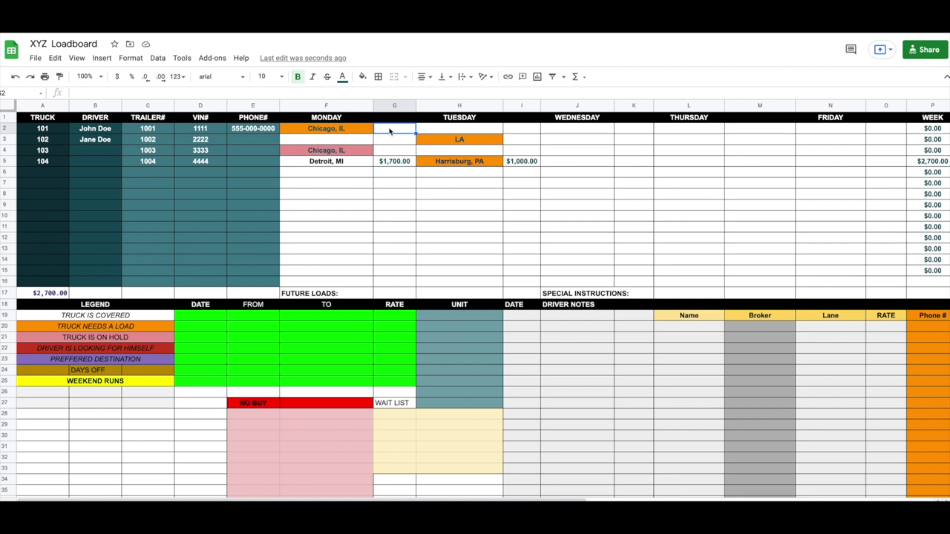
text(2000)
click(607, 141)
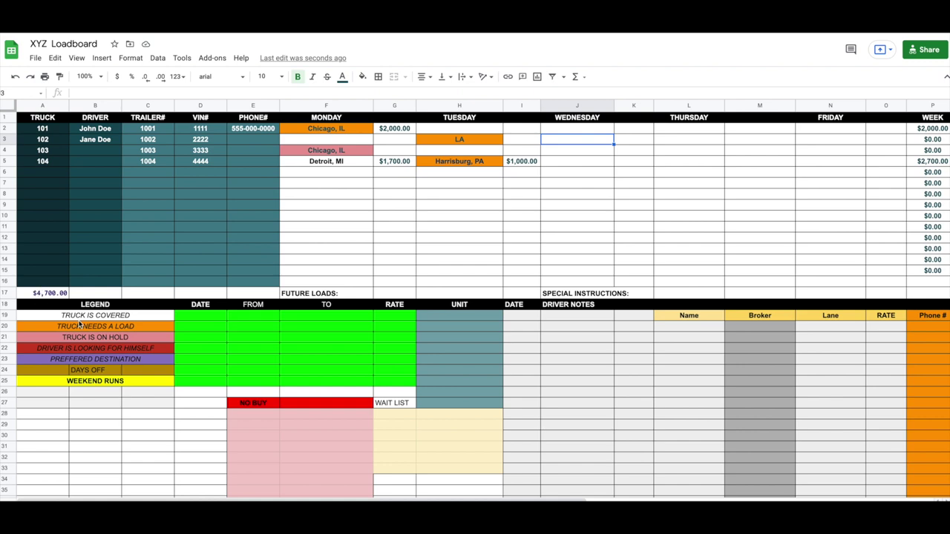
- Examine the pay summary table below the loadboard, including its date, gross total, net pay and 10% columns
scroll(94, 321, down, 3)
scroll(95, 322, down, 6)
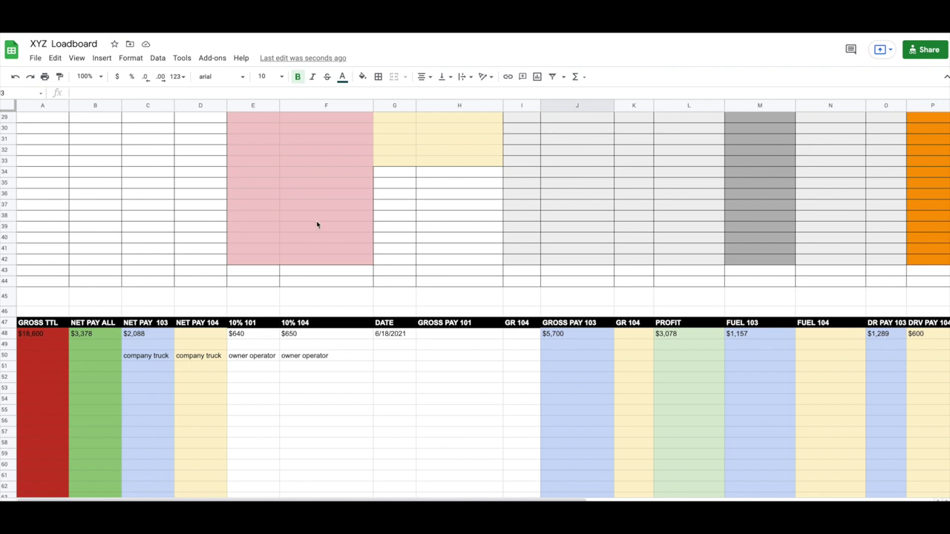
scroll(332, 329, up, 1)
scroll(330, 331, down, 2)
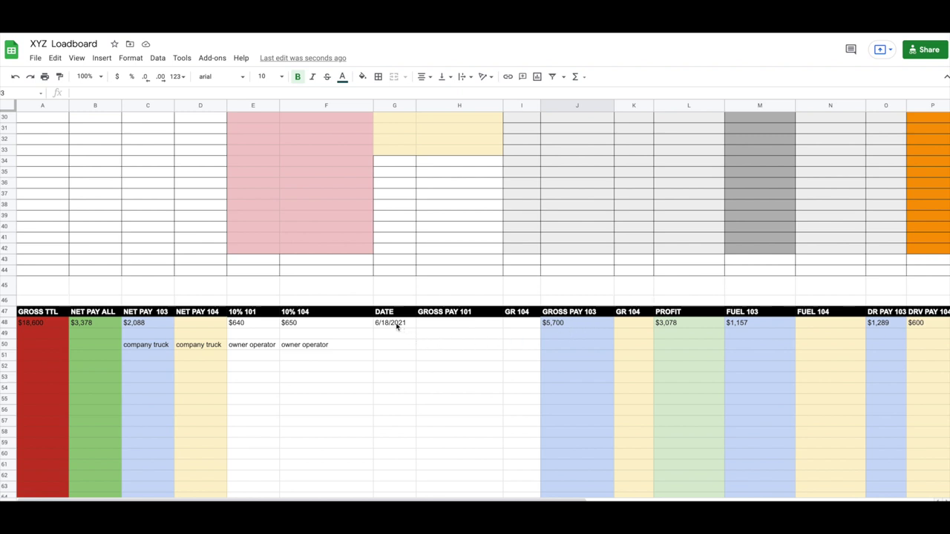
click(395, 325)
scroll(471, 212, up, 10)
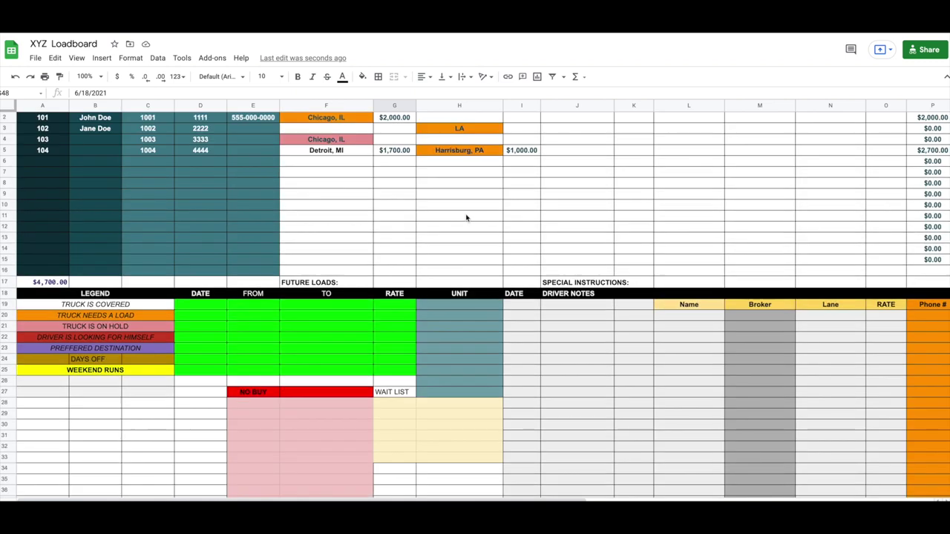
scroll(445, 178, down, 10)
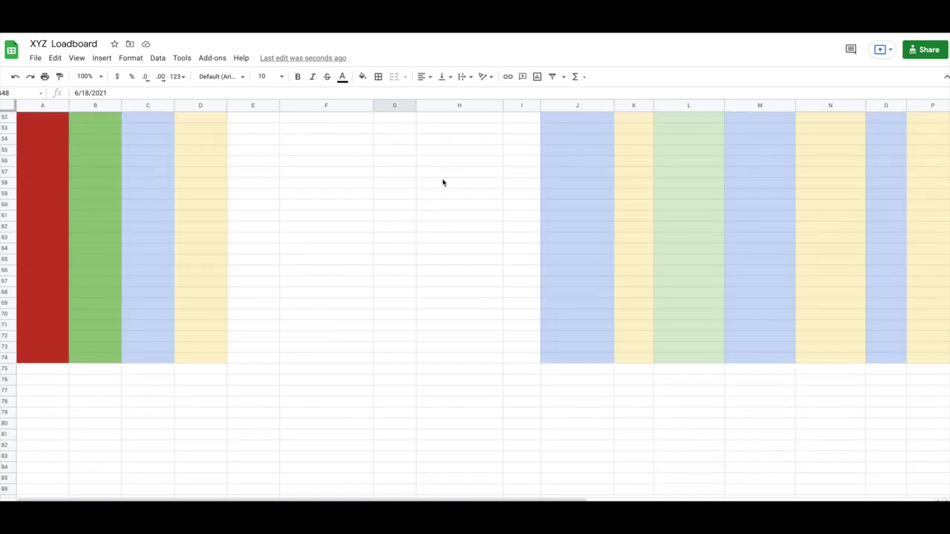
scroll(442, 182, up, 2)
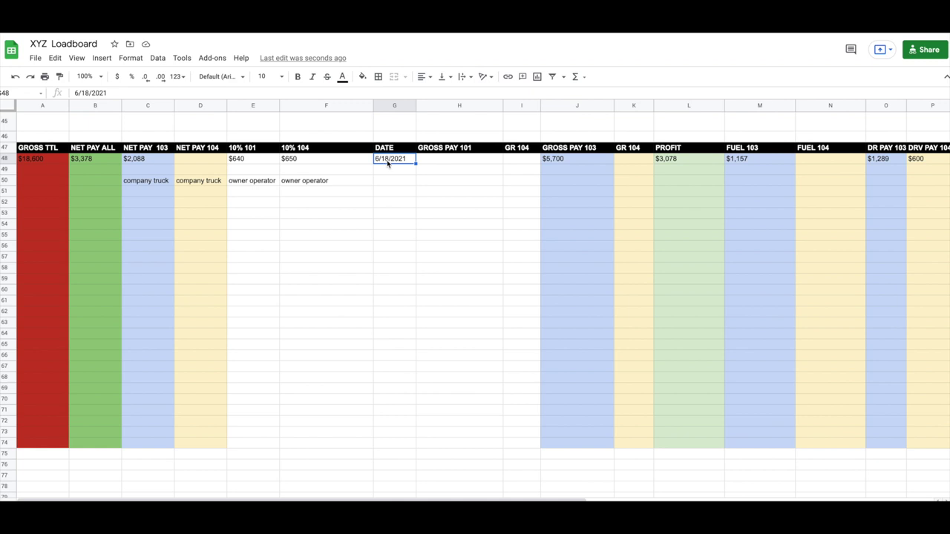
click(44, 160)
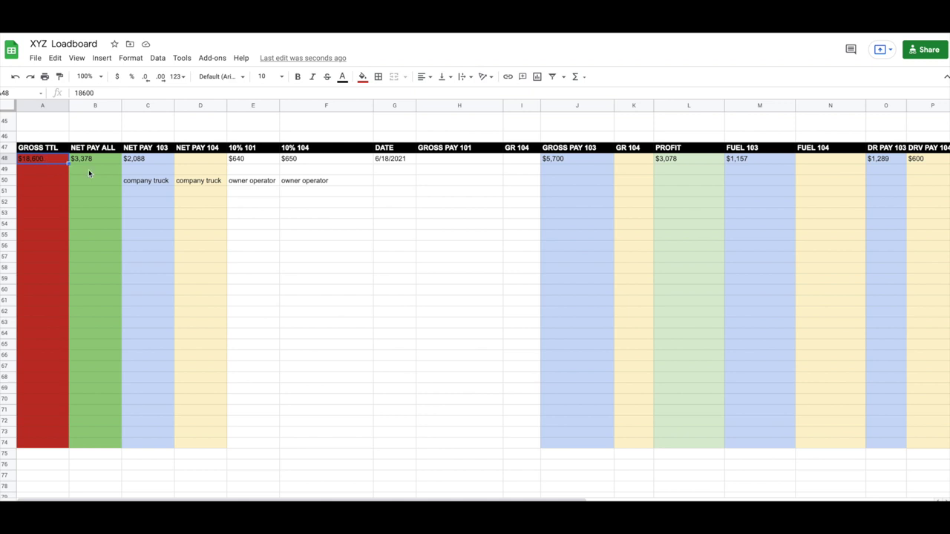
scroll(341, 187, up, 1)
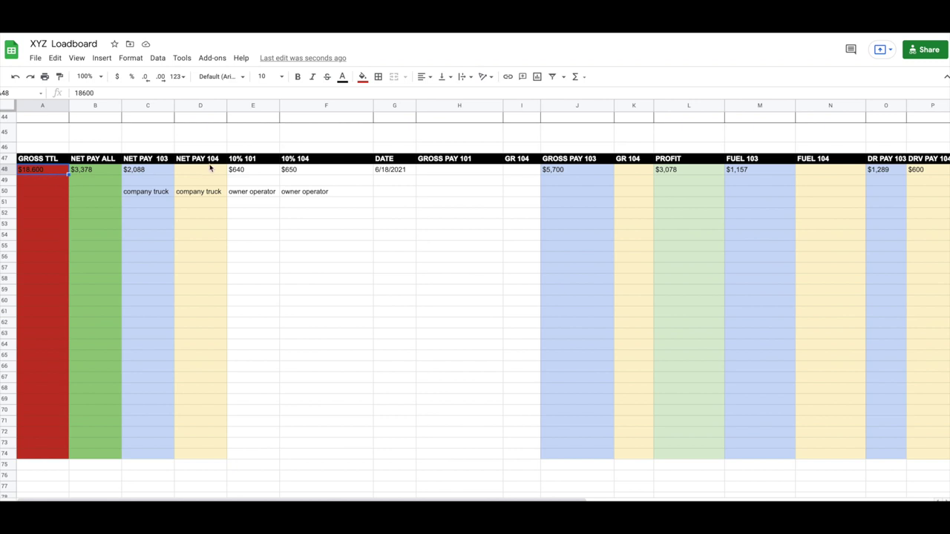
click(243, 161)
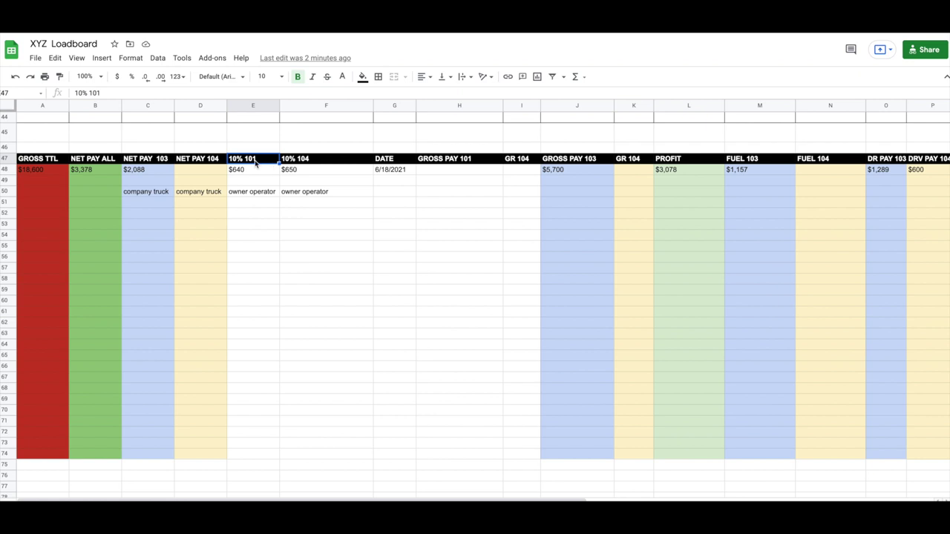
click(237, 172)
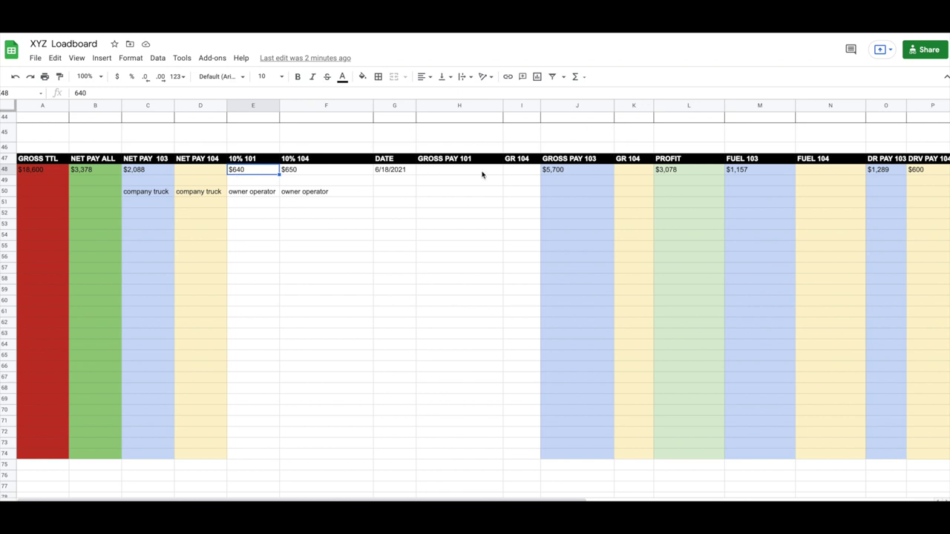
- Enter 6400 as the gross pay for truck 101 in the 6/18/2021 row of the pay summary
click(556, 173)
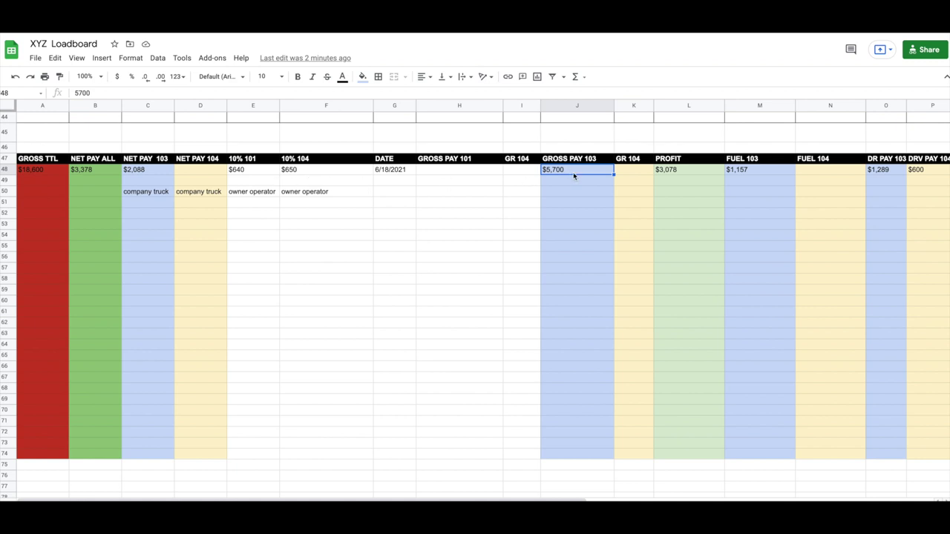
click(462, 172)
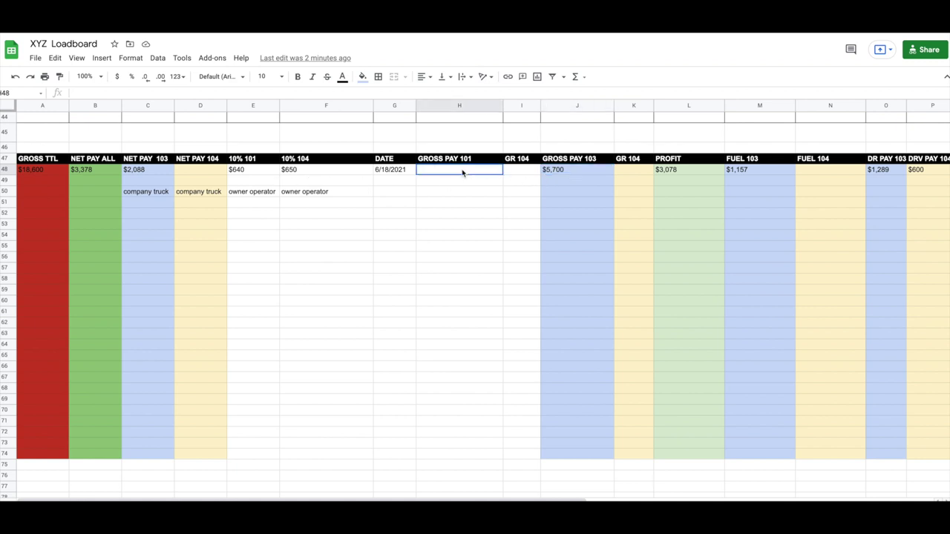
text(570)
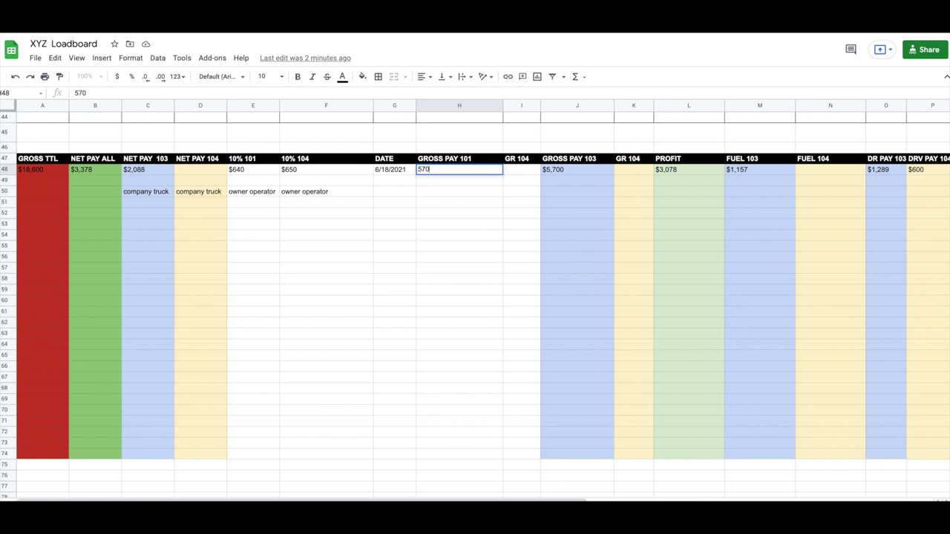
key(Escape)
text(6400)
key(Return)
click(450, 171)
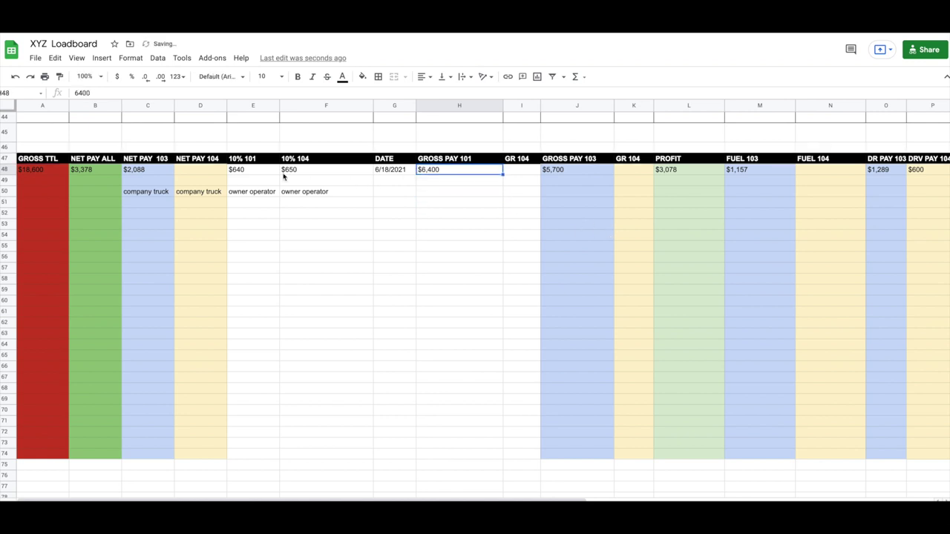
click(252, 176)
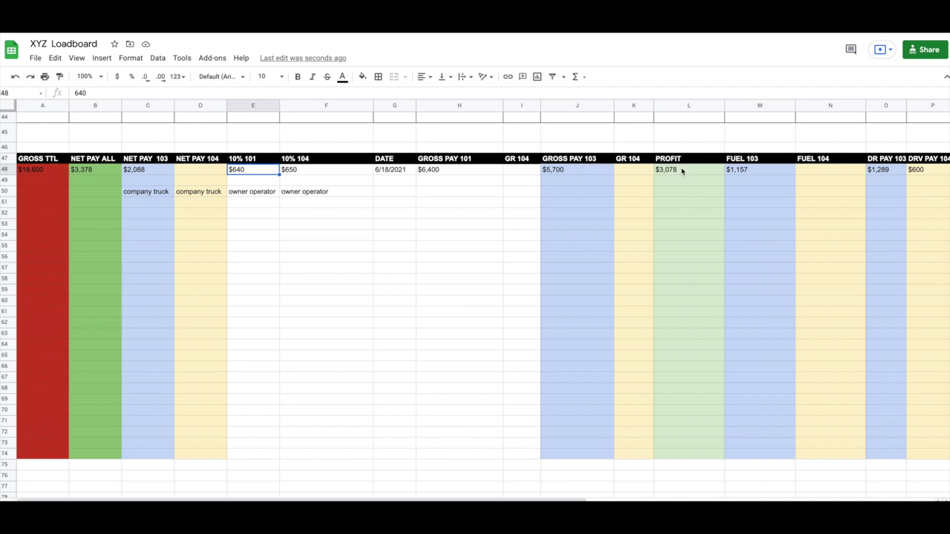
- Rename the GR 104 header between GROSS PAY 103 and PROFIT to GR 102
scroll(771, 175, right, 1)
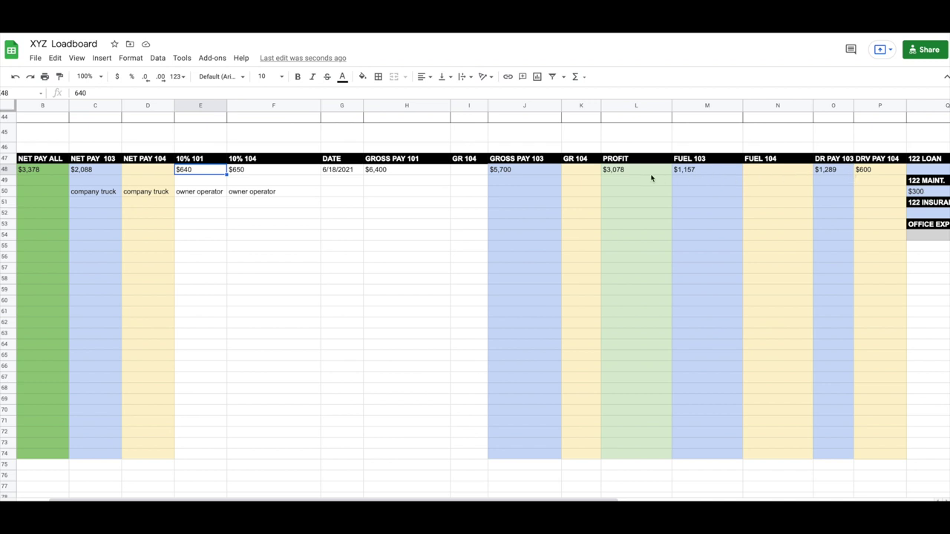
right_click(578, 162)
click(581, 161)
double_click(583, 162)
key(BackSpace)
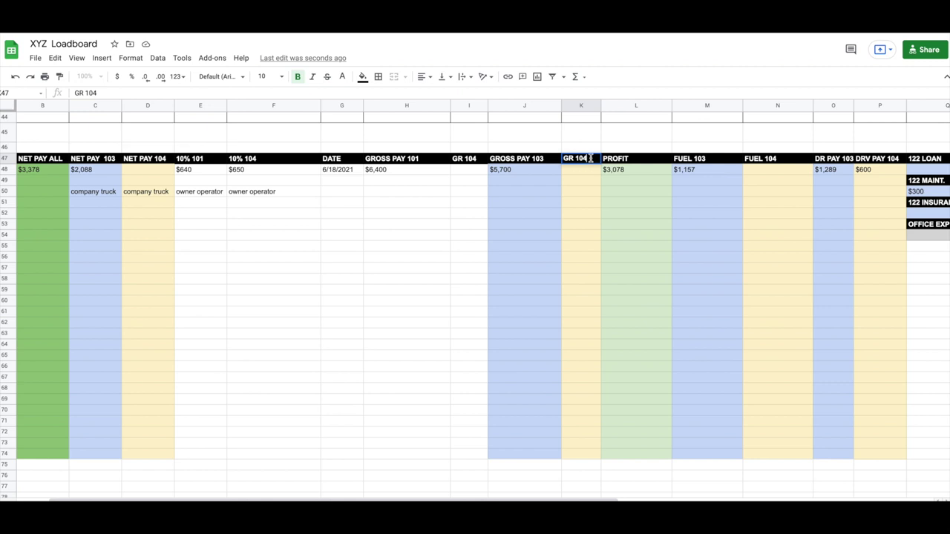
text(2)
click(570, 194)
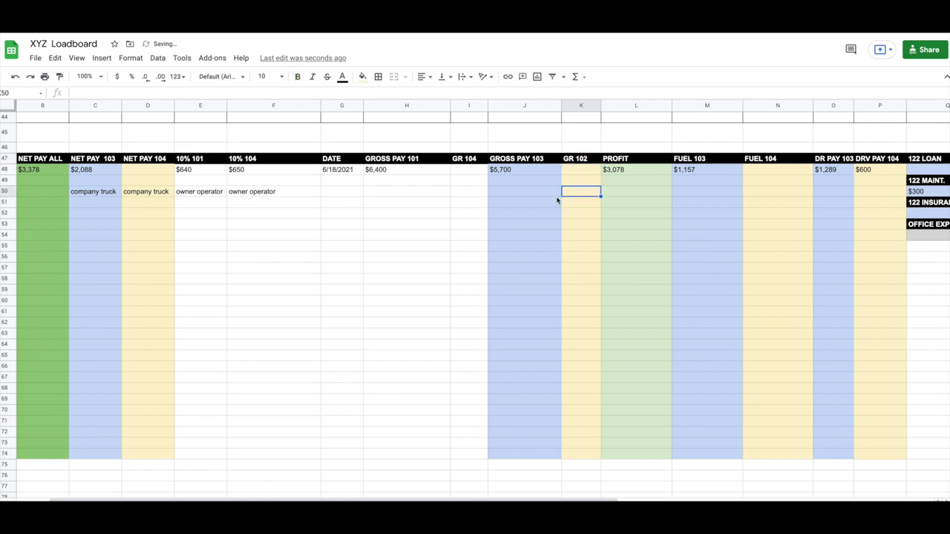
- Enter 6000 under GR 102 in the 6/18/2021 row
click(515, 171)
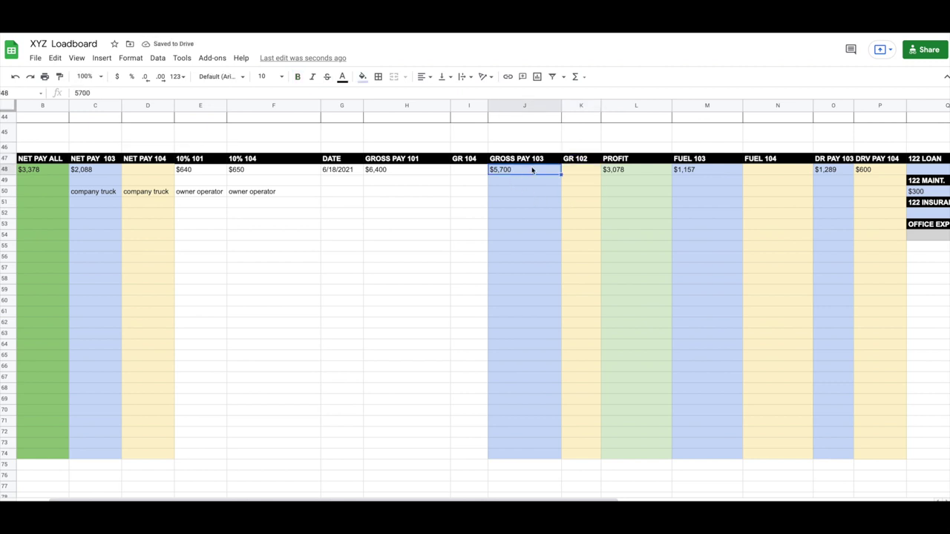
click(571, 171)
text(6000)
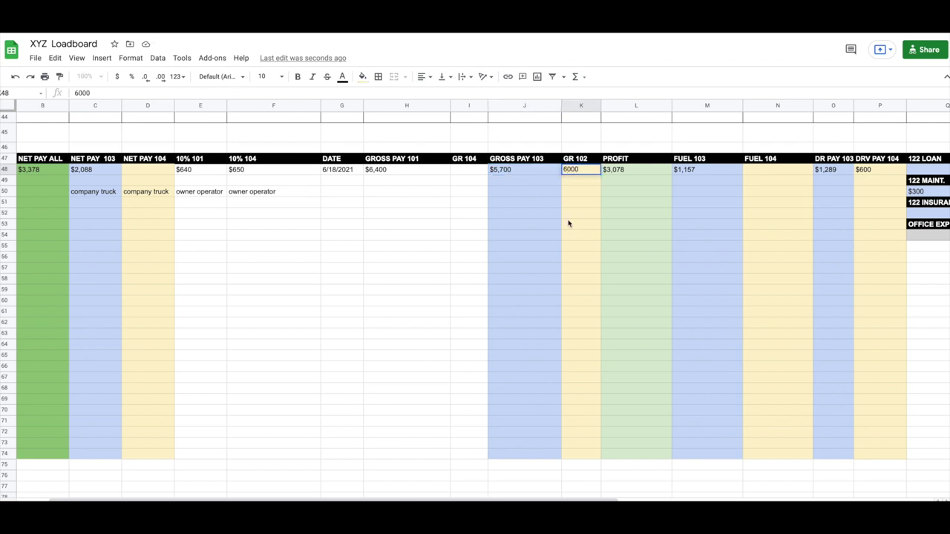
click(569, 216)
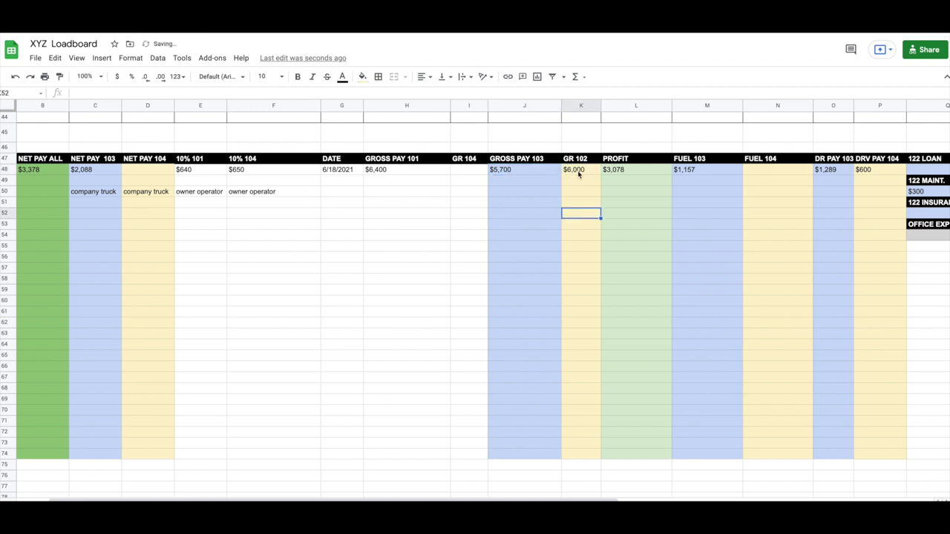
- Enter 1100 under 122 TOTAL and 1200 under 123 TOTAL in the loan and maintenance expense section
click(699, 173)
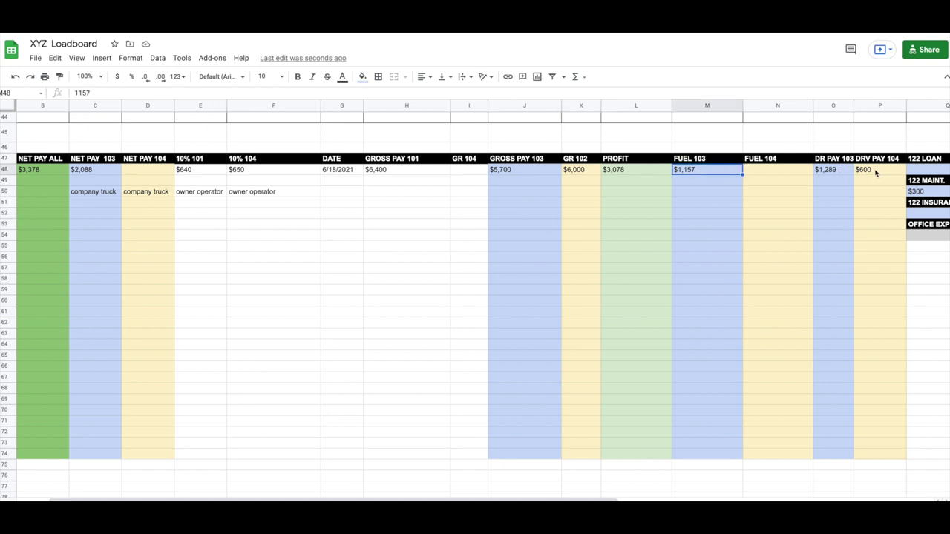
scroll(835, 176, right, 6)
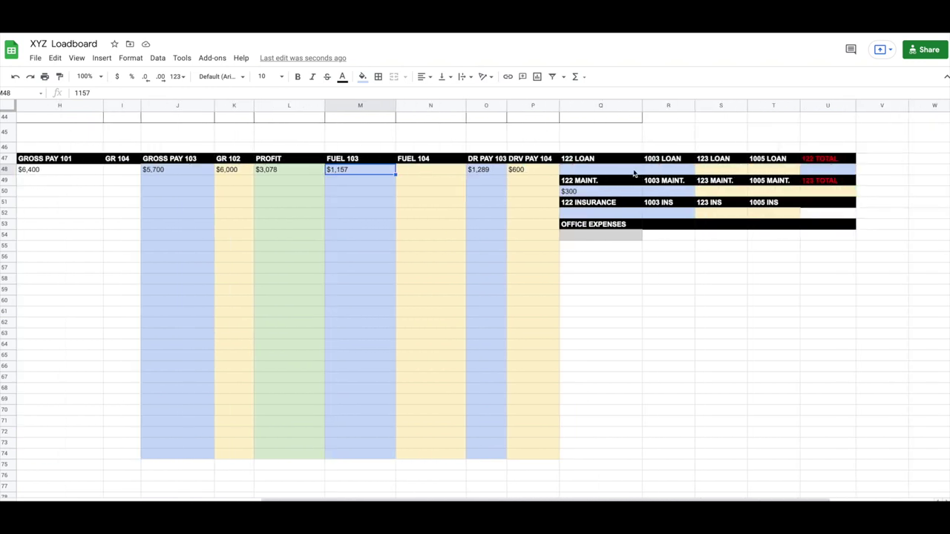
click(582, 171)
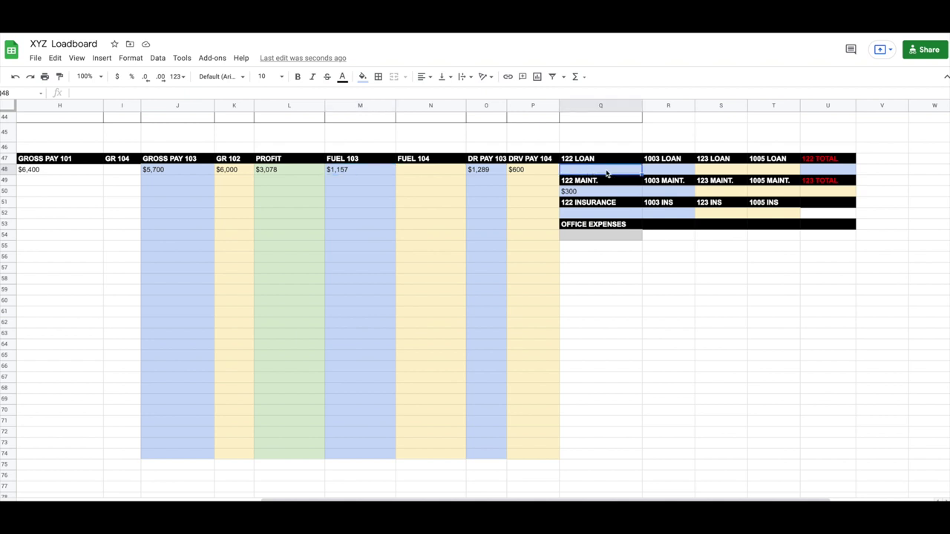
click(663, 170)
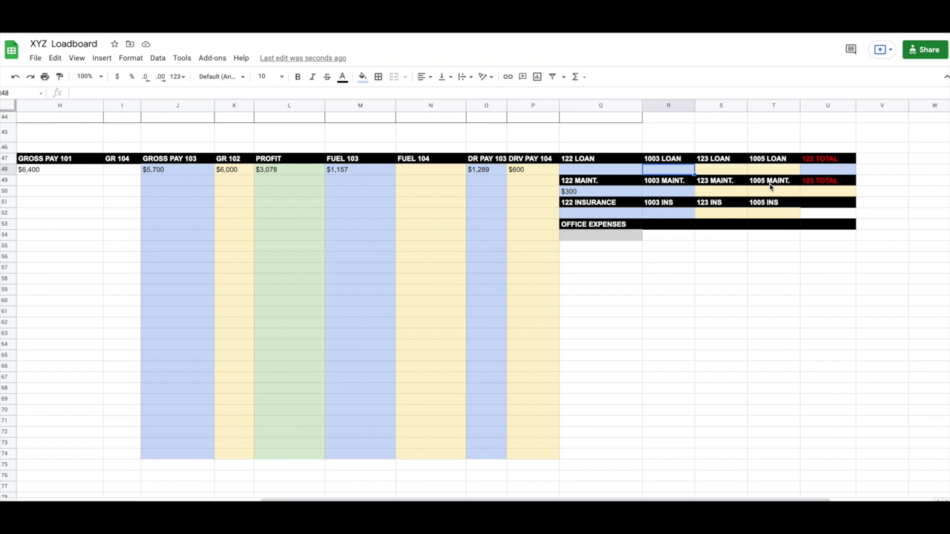
click(814, 172)
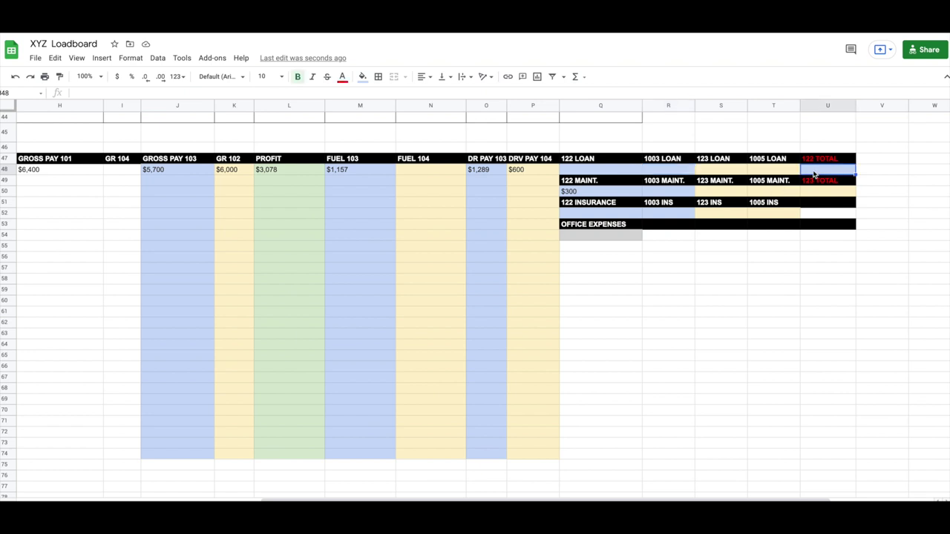
text(1100)
click(814, 191)
text(1200)
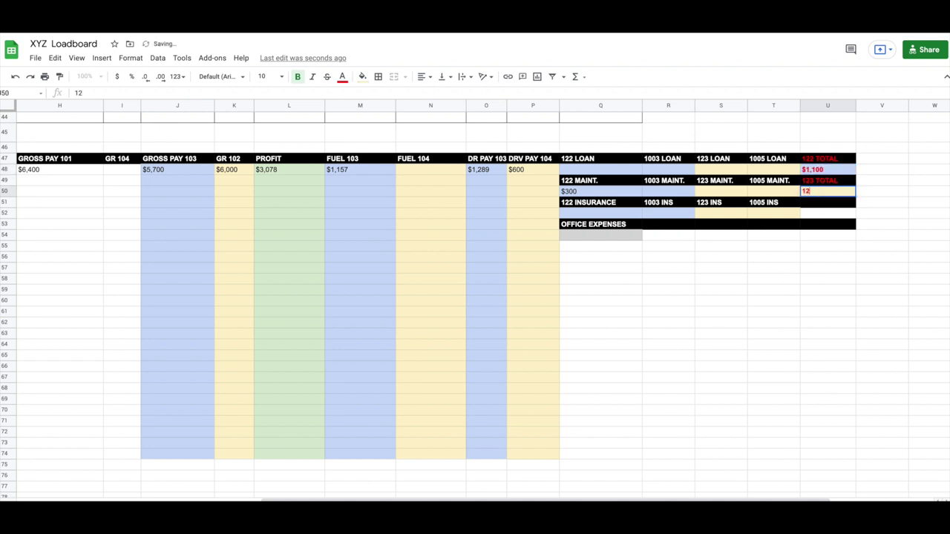
click(812, 212)
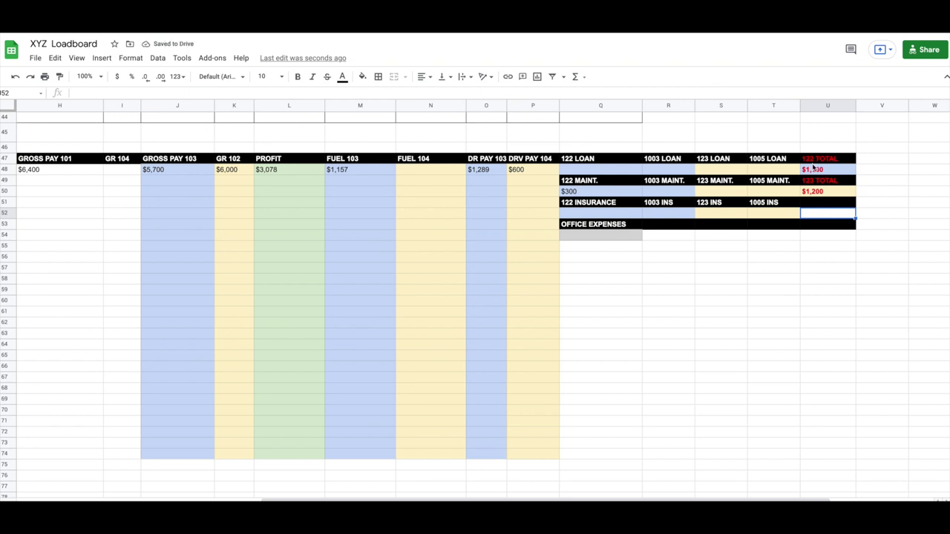
click(813, 170)
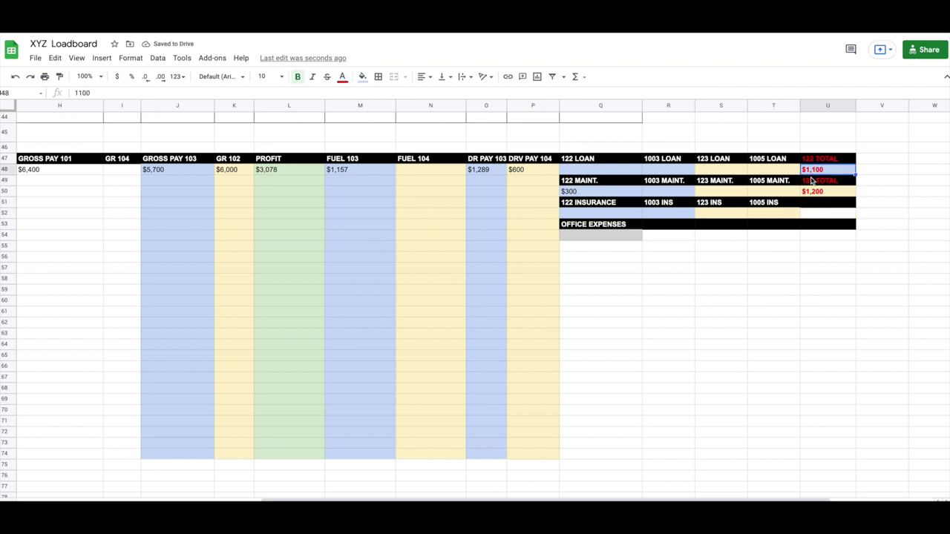
key(Down)
key(Down)
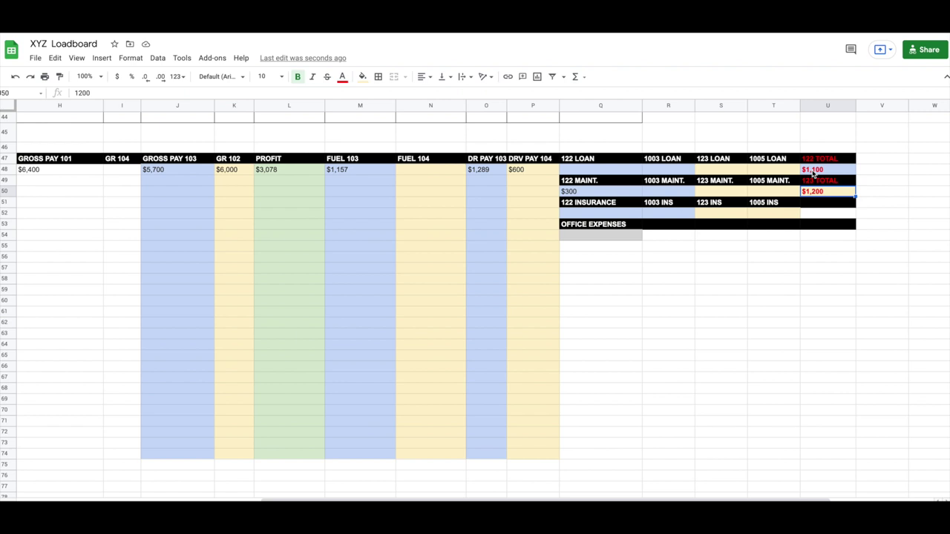
- Rename the FUEL 103 header between PROFIT and FUEL 104 to FUEL 102
click(579, 213)
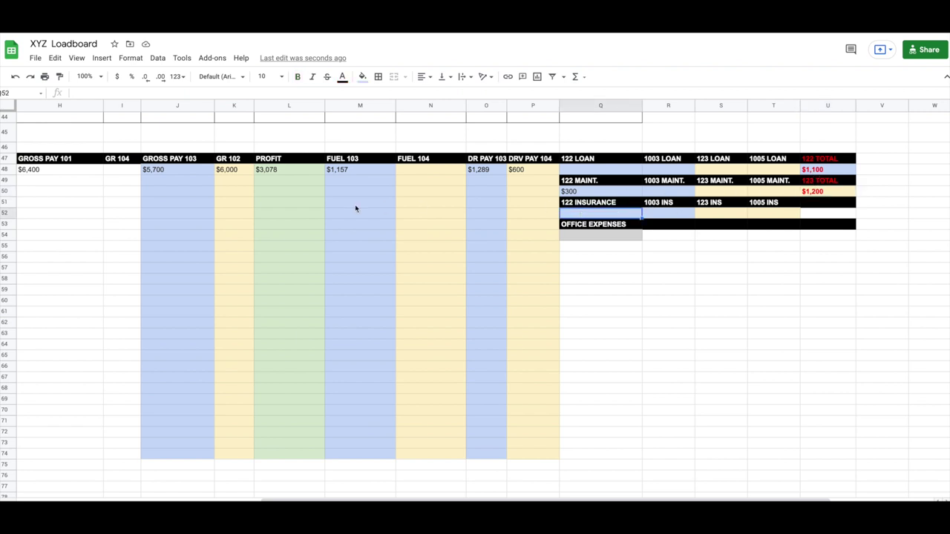
scroll(358, 204, left, 1)
scroll(262, 190, left, 2)
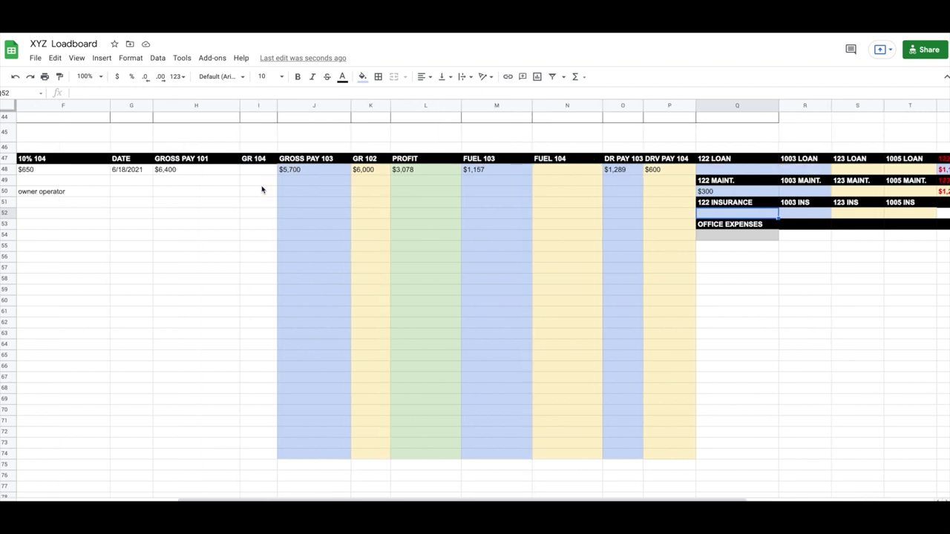
click(363, 173)
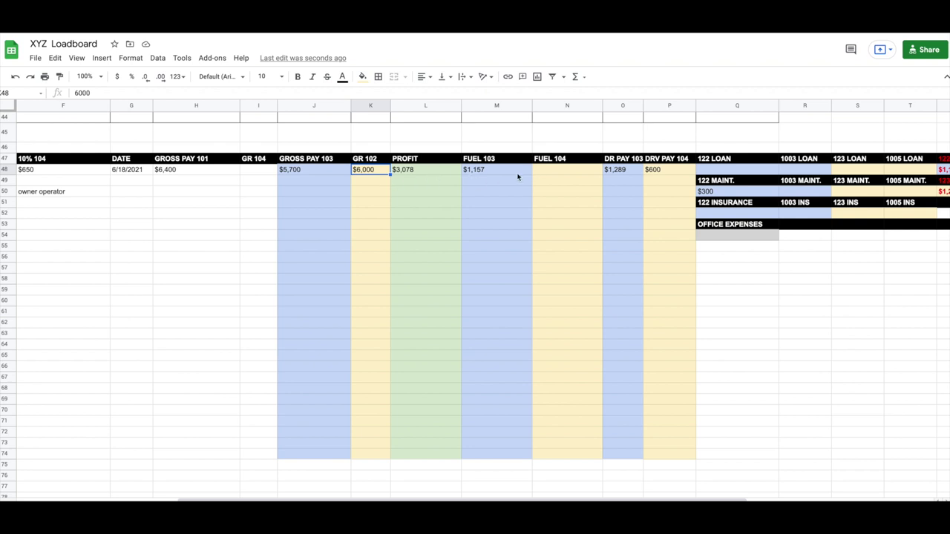
double_click(501, 158)
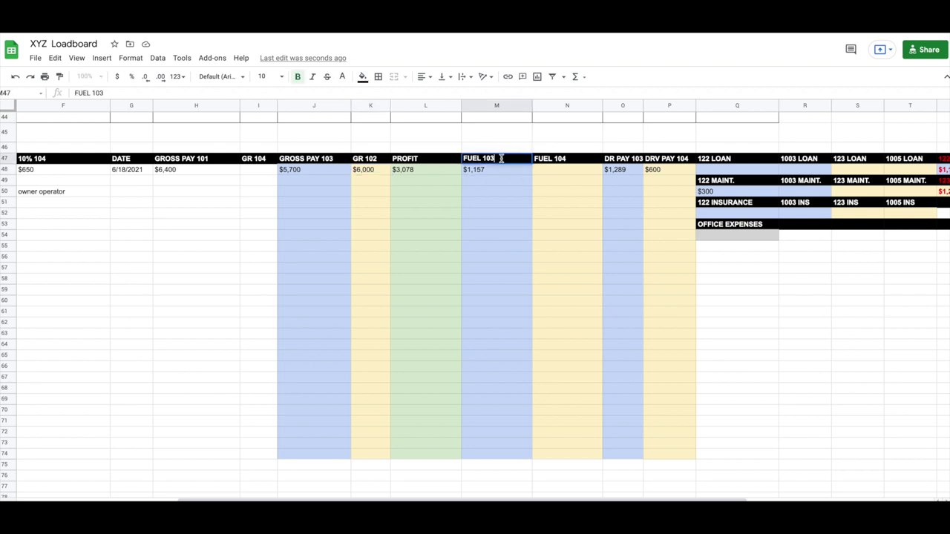
key(BackSpace)
text(2)
click(489, 182)
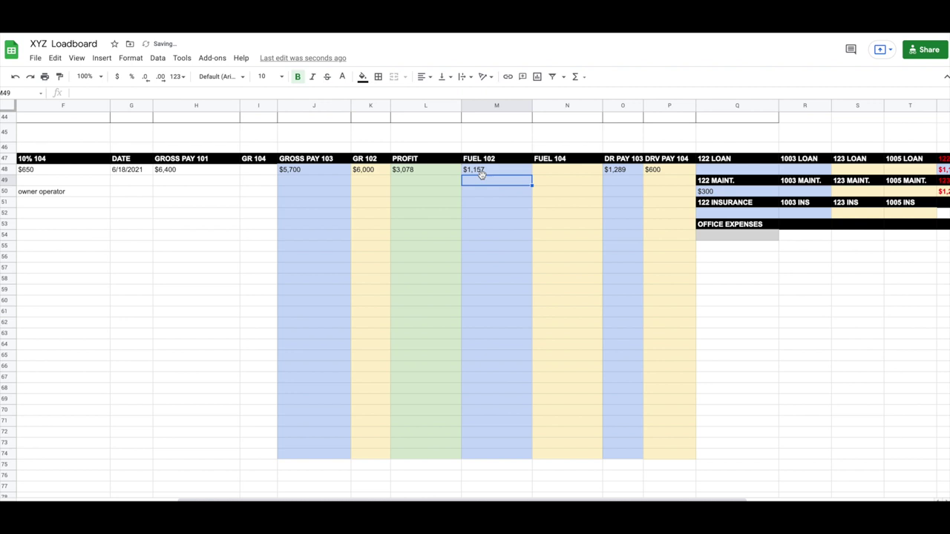
- Examine the expense totals, the net pay columns, the office expenses cell and the profit for the 6/18/2021 row
scroll(849, 190, right, 3)
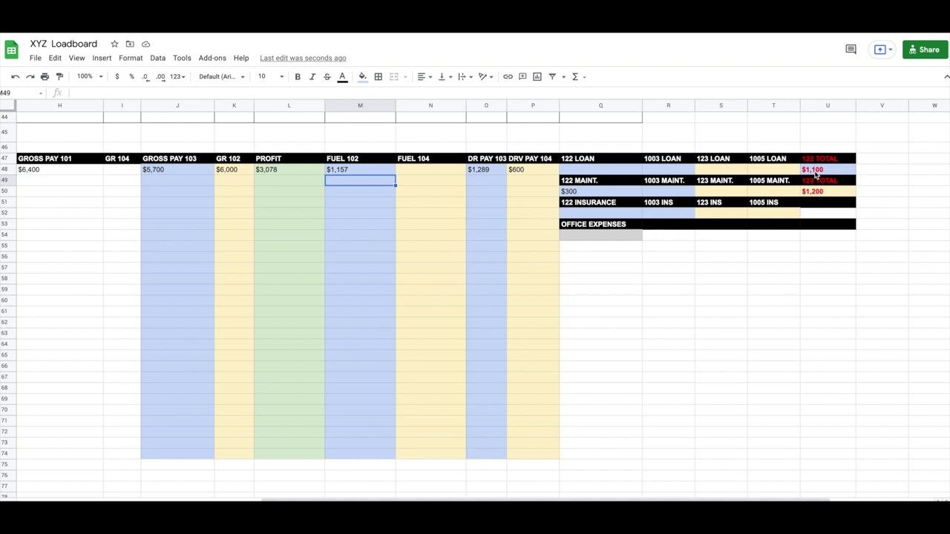
scroll(782, 178, left, 5)
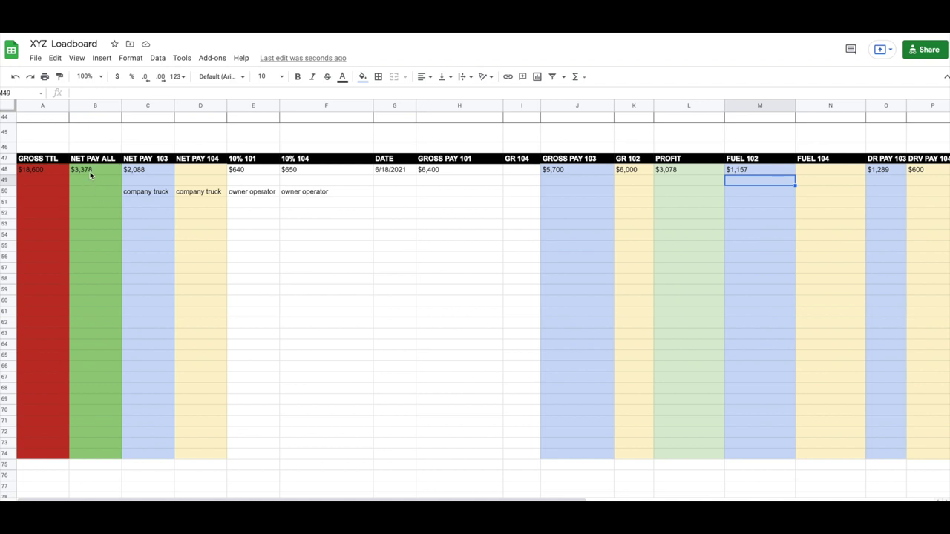
click(140, 172)
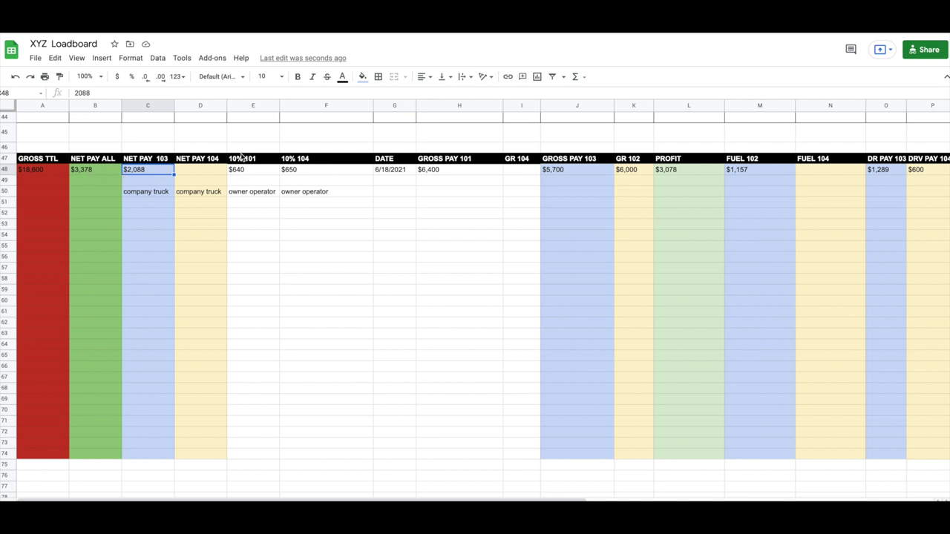
click(106, 170)
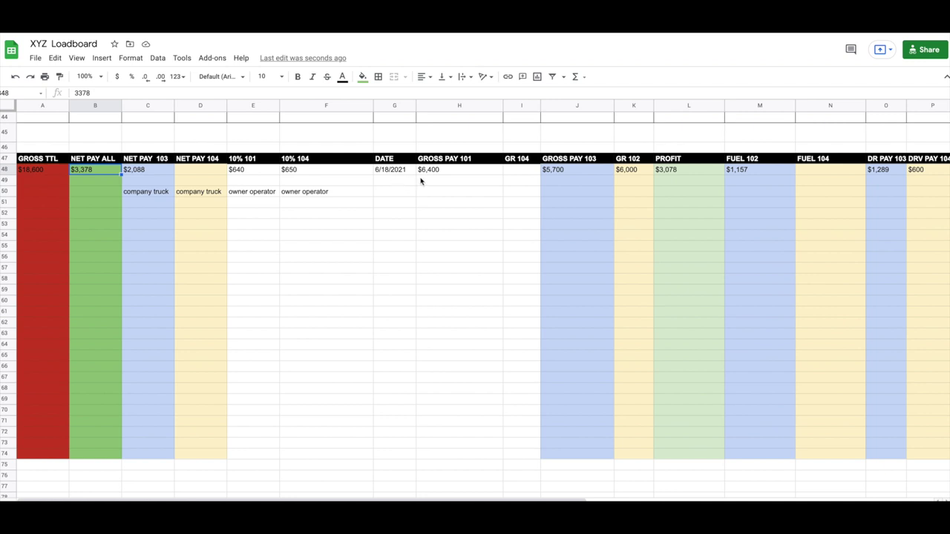
scroll(492, 185, right, 10)
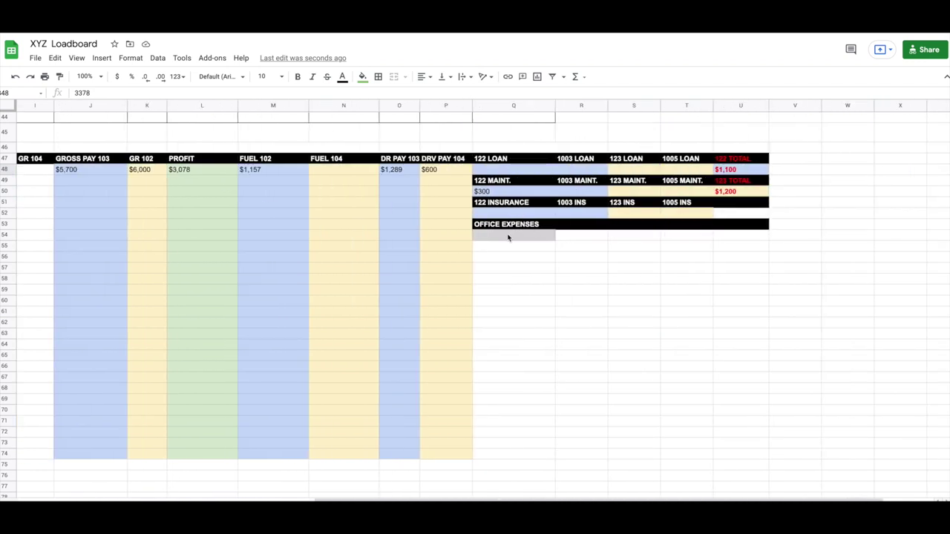
click(507, 236)
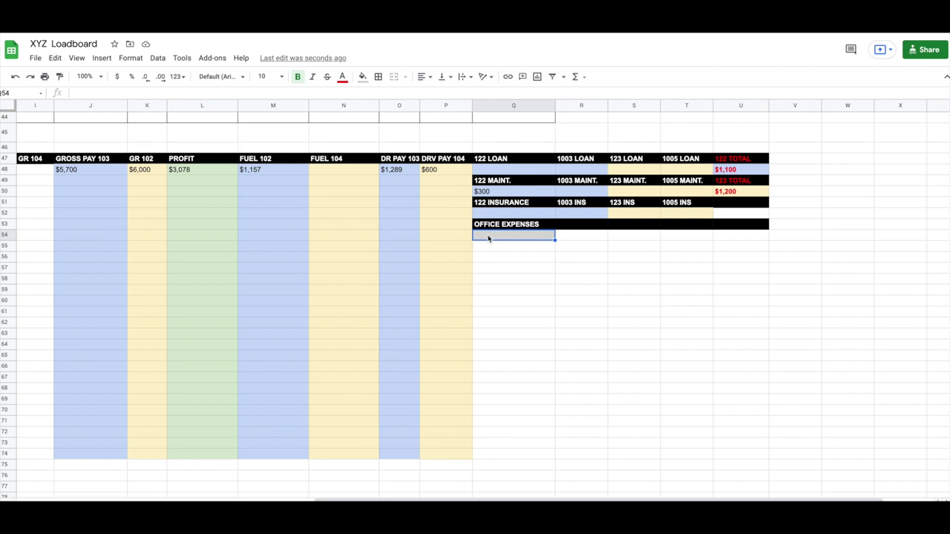
scroll(491, 237, left, 2)
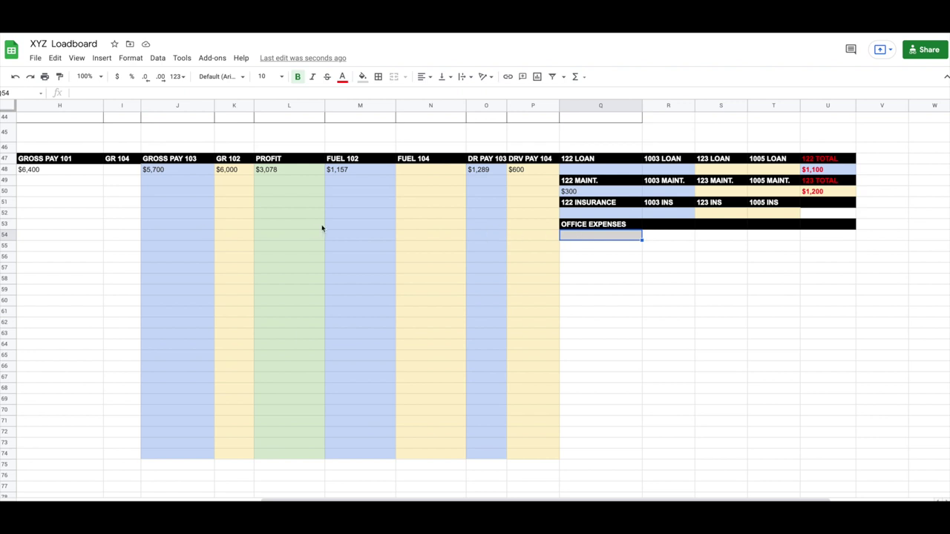
scroll(307, 227, left, 8)
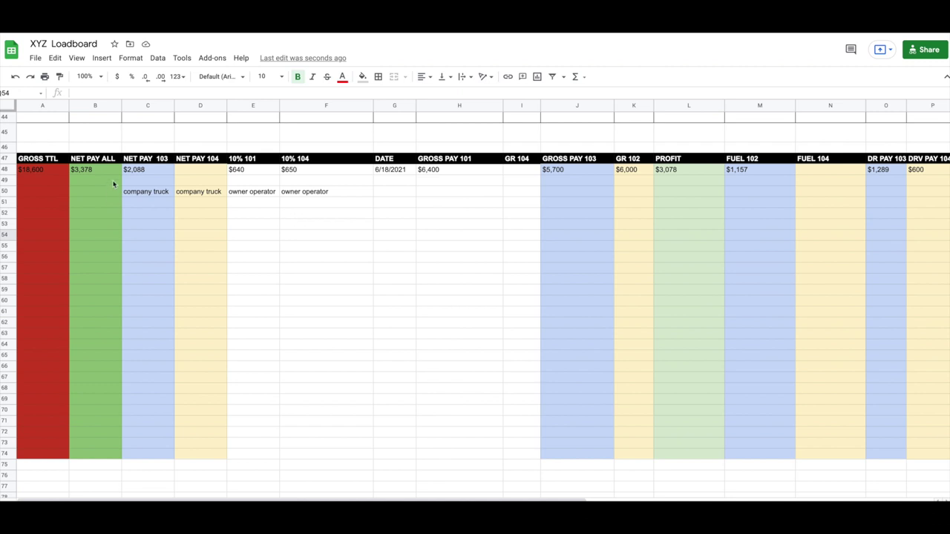
click(689, 174)
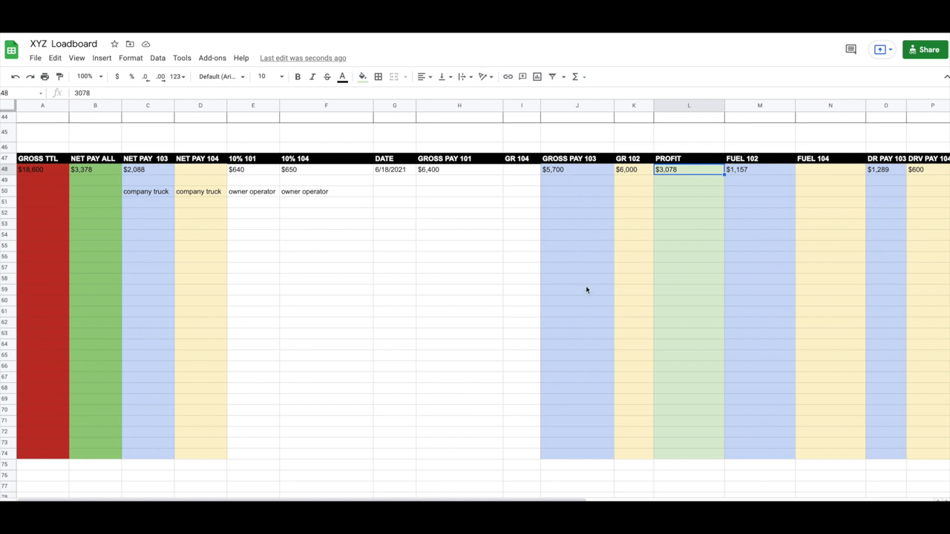
- Examine the loadboard's future loads section, driver notes and broker contact columns from Name to EXT
scroll(437, 216, up, 1)
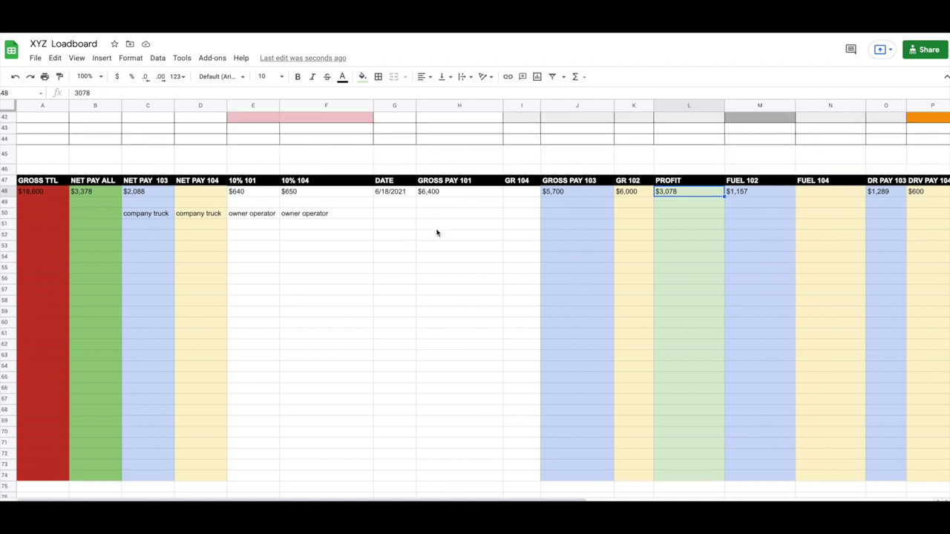
scroll(437, 232, up, 10)
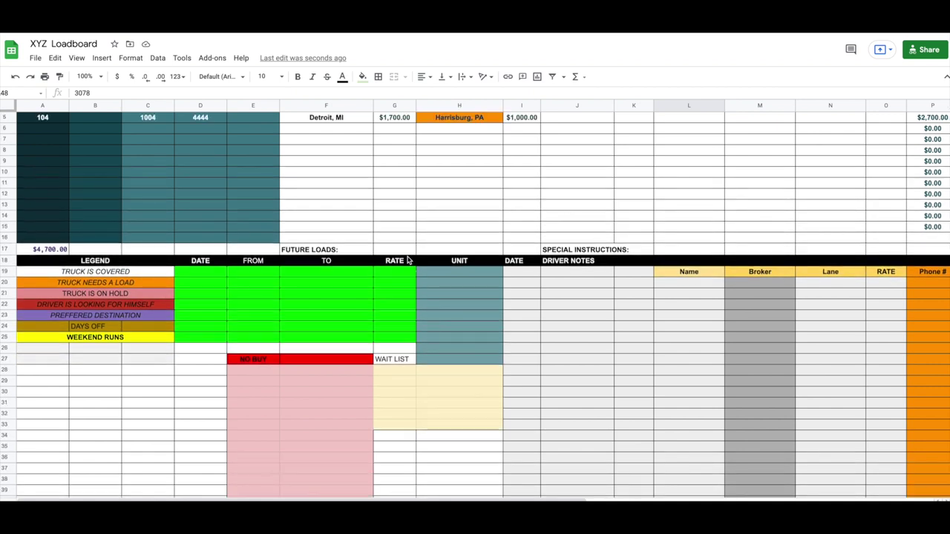
scroll(408, 261, up, 2)
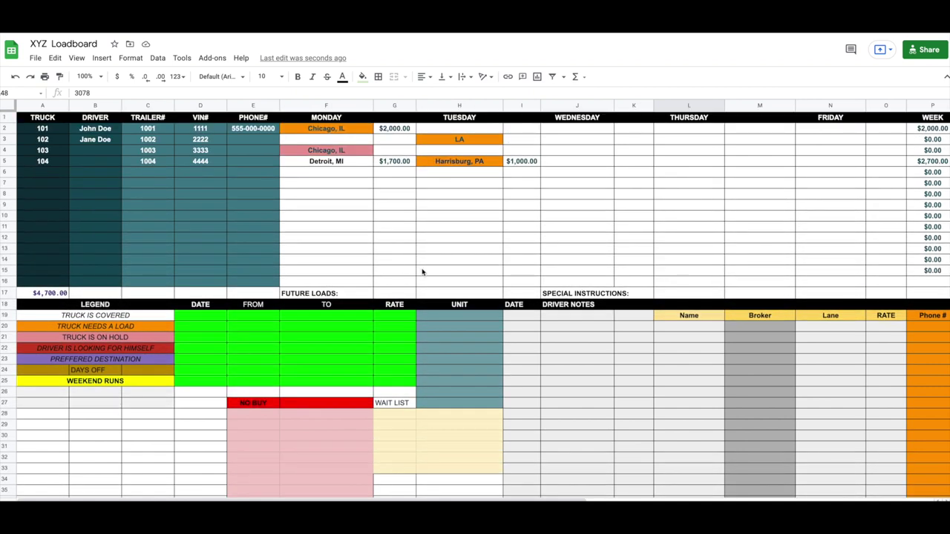
scroll(216, 323, right, 1)
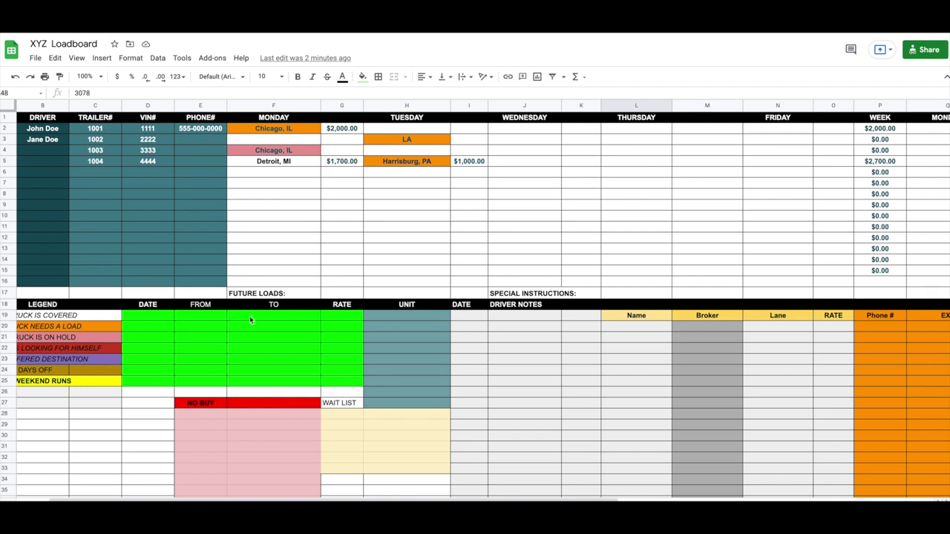
click(159, 316)
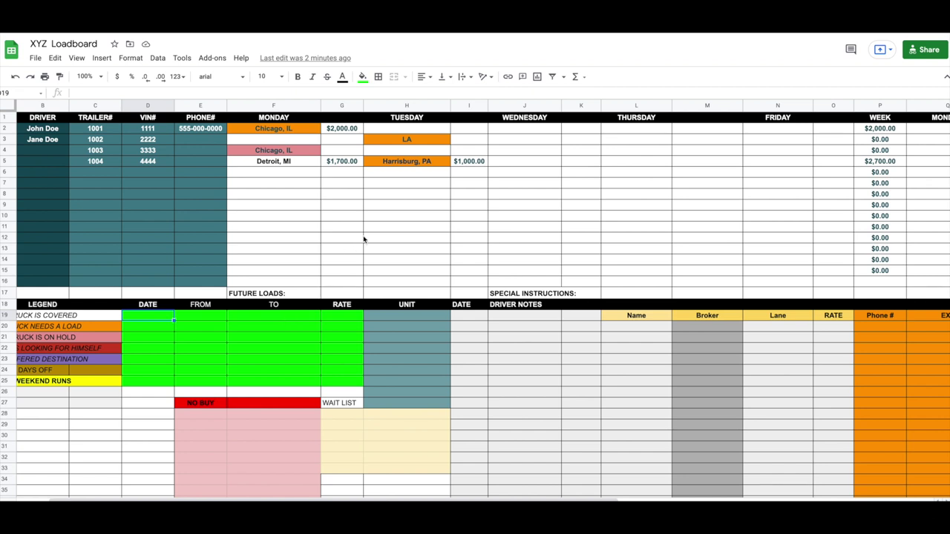
scroll(437, 319, right, 1)
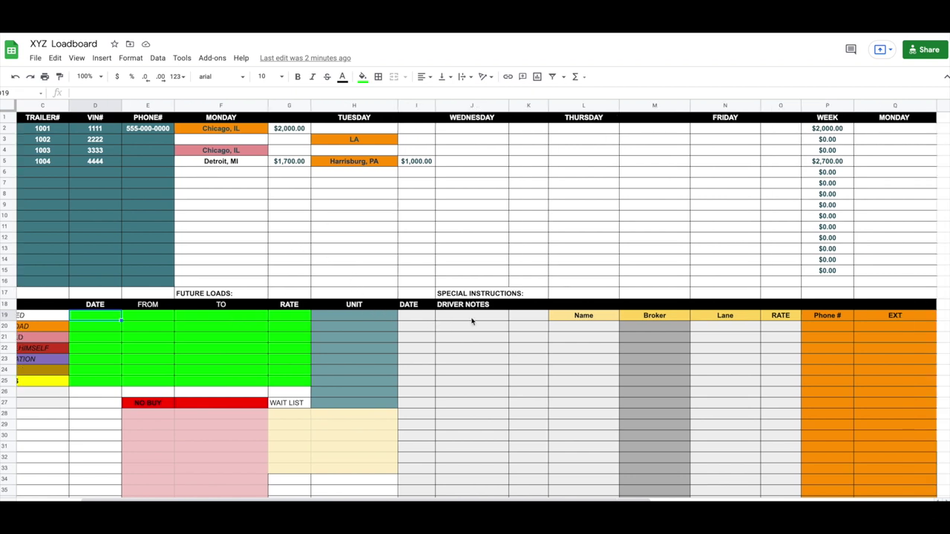
scroll(471, 321, right, 2)
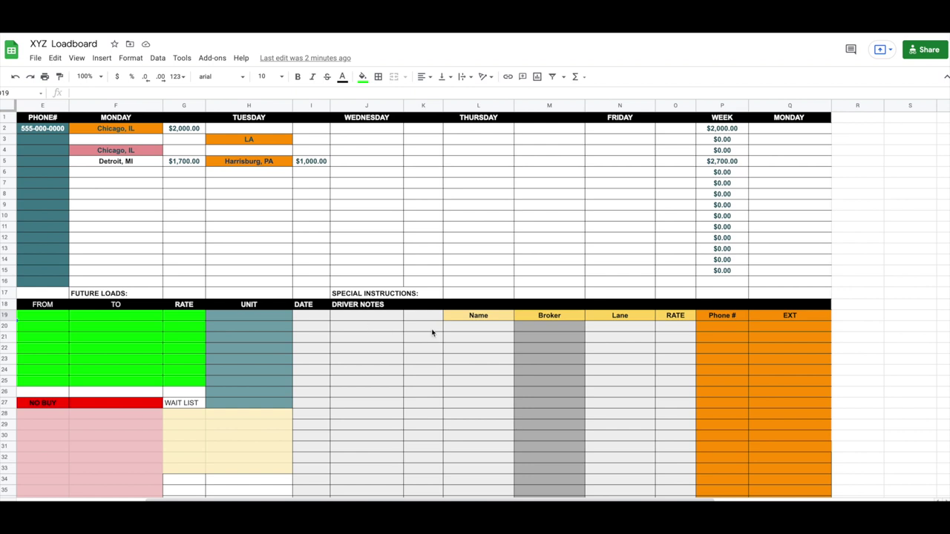
scroll(438, 331, right, 1)
scroll(473, 331, down, 3)
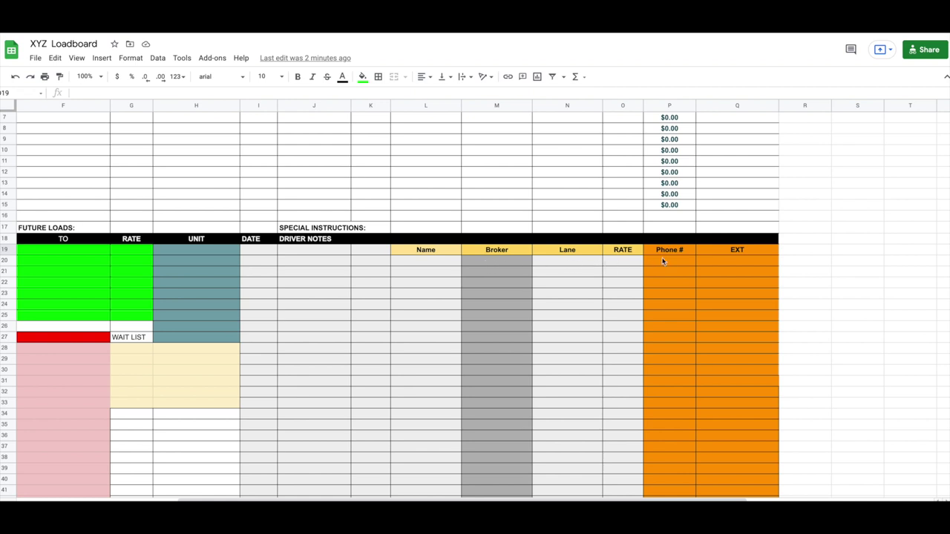
scroll(550, 349, down, 1)
scroll(550, 348, up, 1)
scroll(553, 278, down, 3)
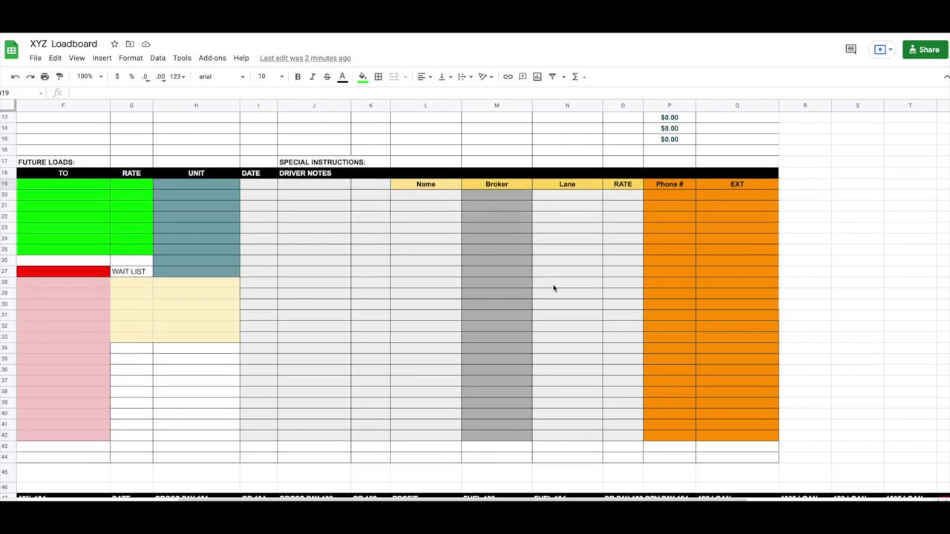
scroll(553, 288, down, 1)
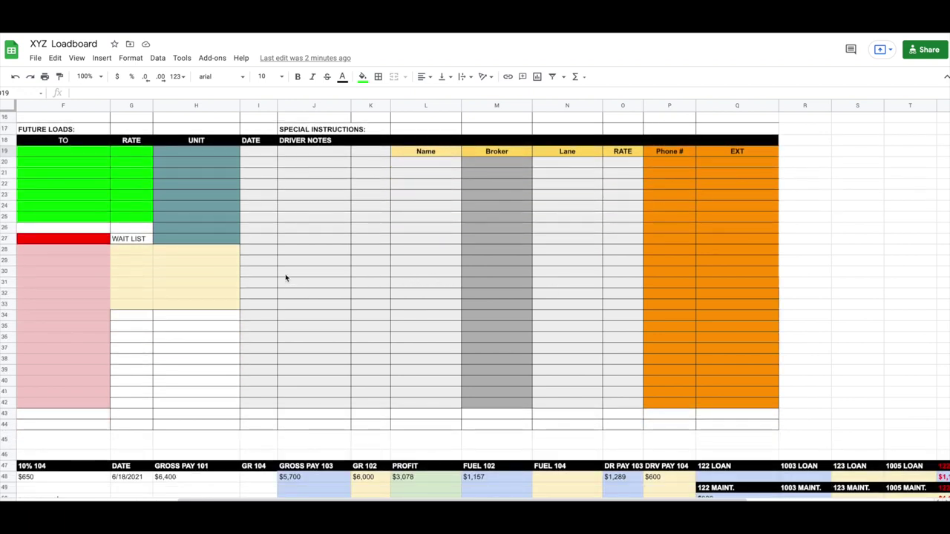
- Examine the NO BUY and WAIT LIST sections and look over the pay summary and truck schedule again
scroll(282, 280, left, 4)
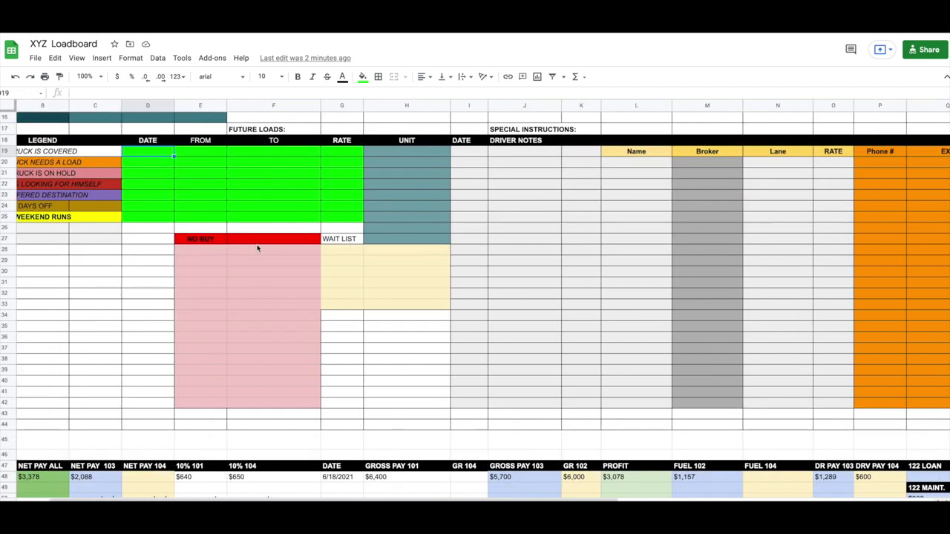
click(209, 248)
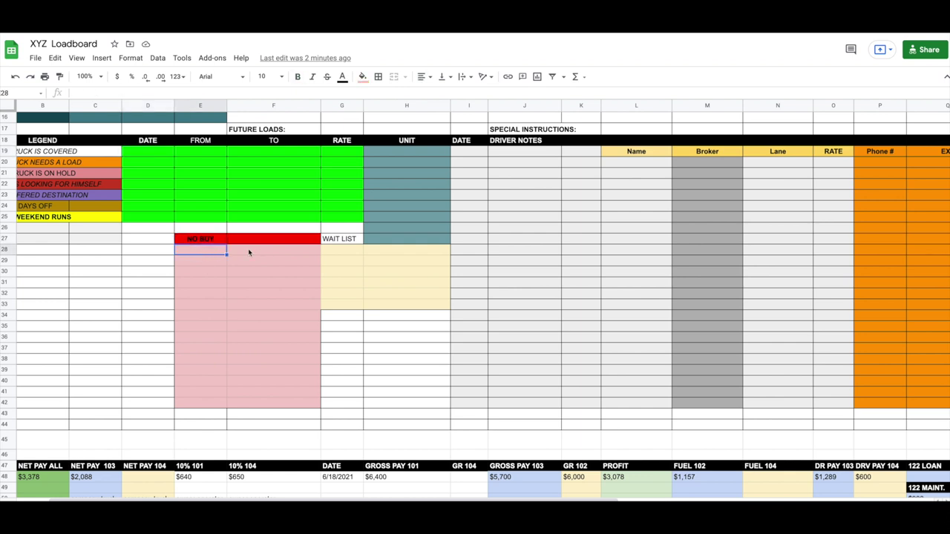
click(328, 256)
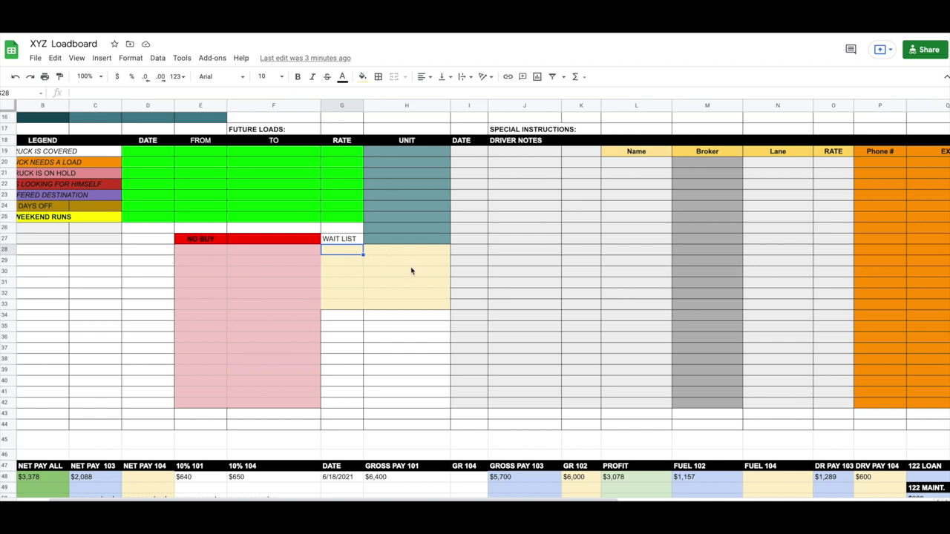
scroll(289, 268, left, 1)
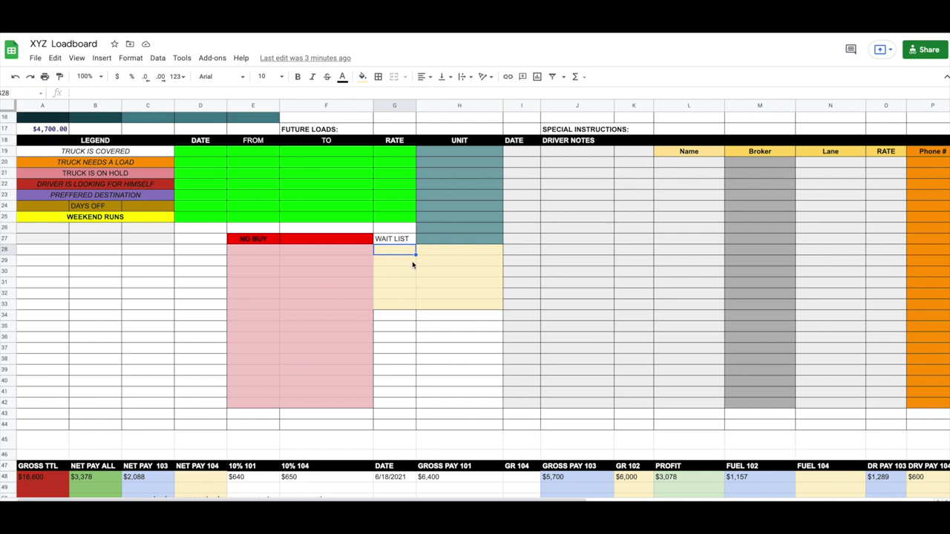
scroll(413, 265, down, 6)
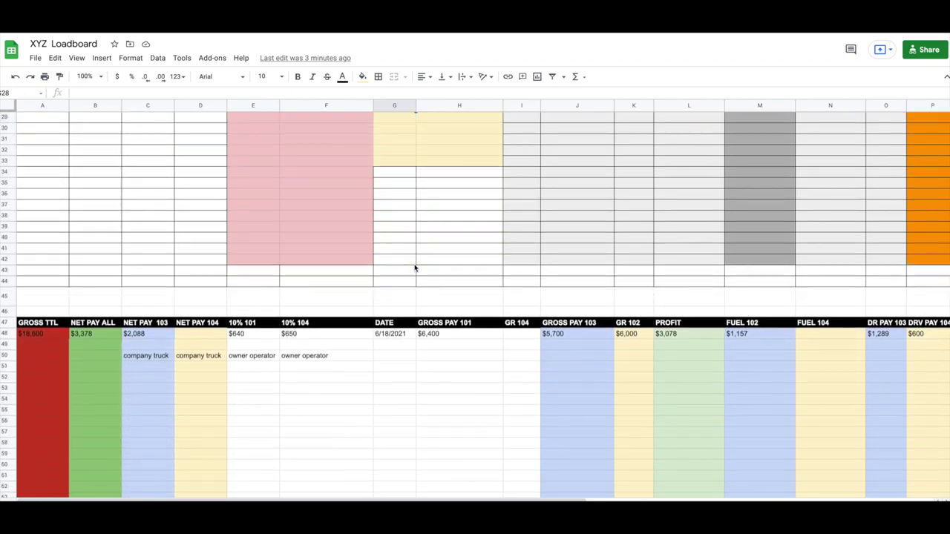
scroll(417, 269, down, 2)
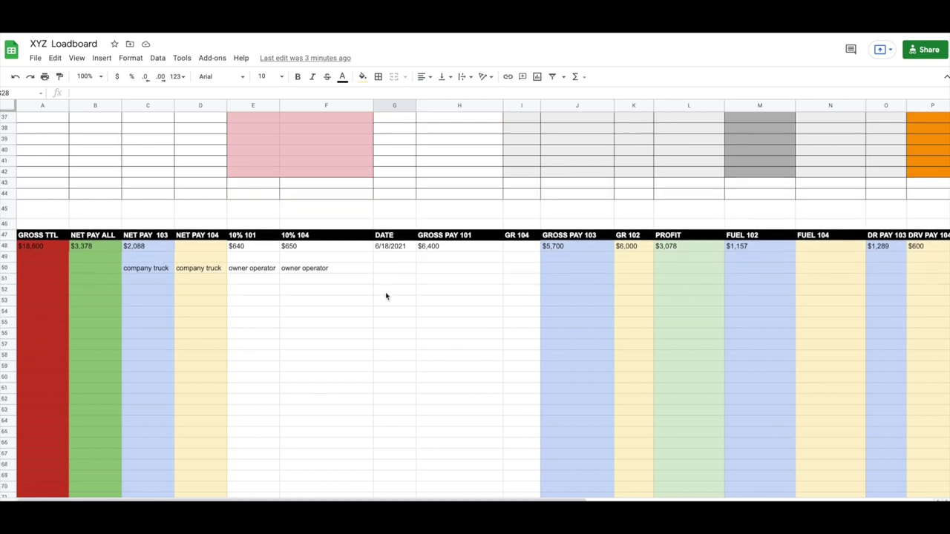
scroll(386, 295, up, 5)
scroll(385, 295, up, 8)
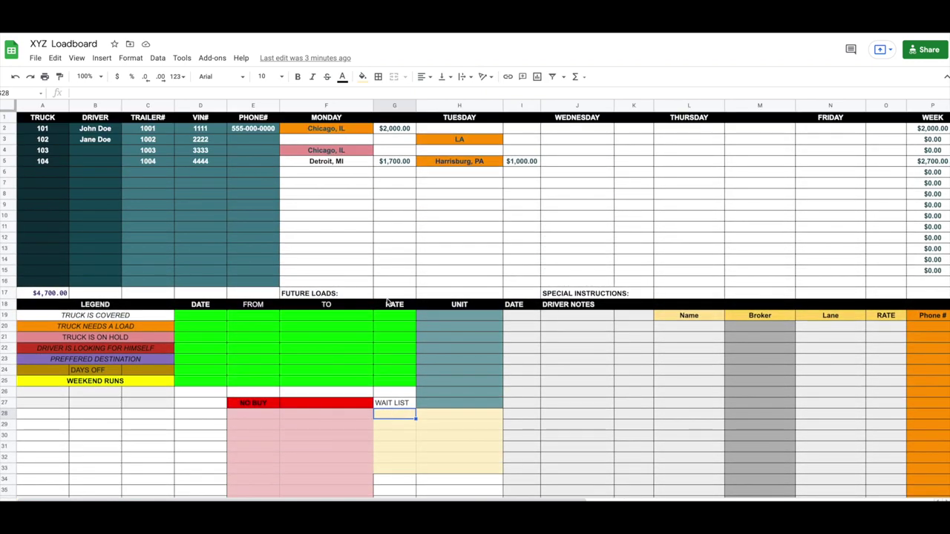